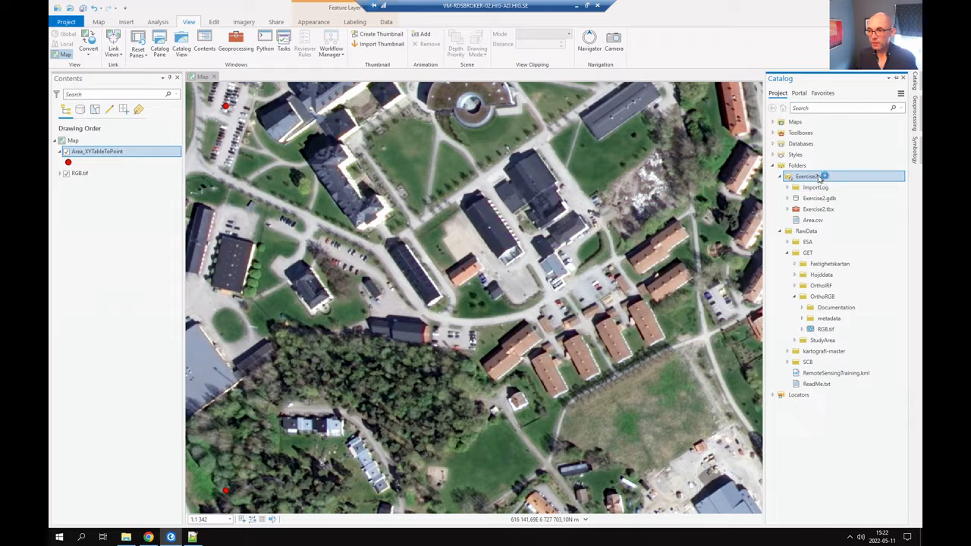
# Glance at the Exercise2 folder options, then review the tutorial page in Chrome.
pyautogui.rightClick(819, 178)
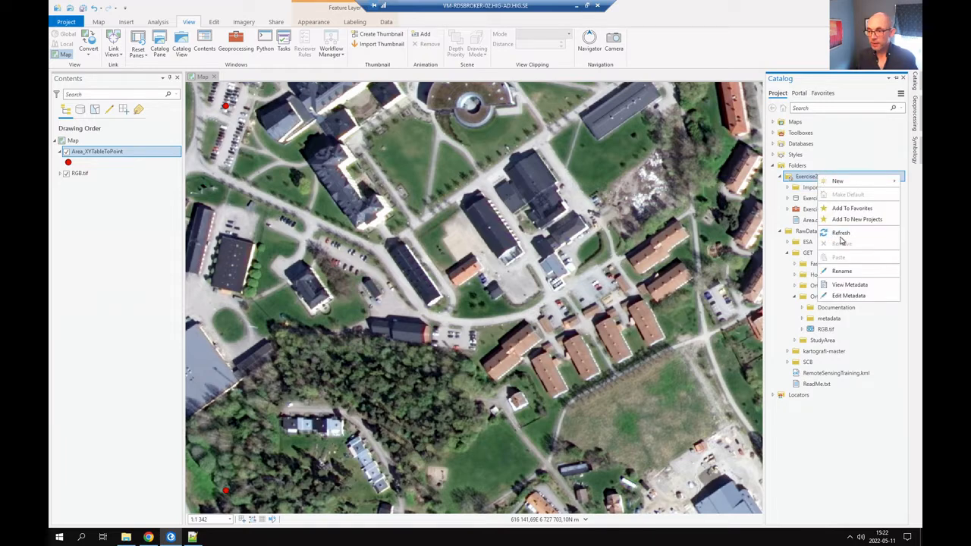
pyautogui.press('Escape')
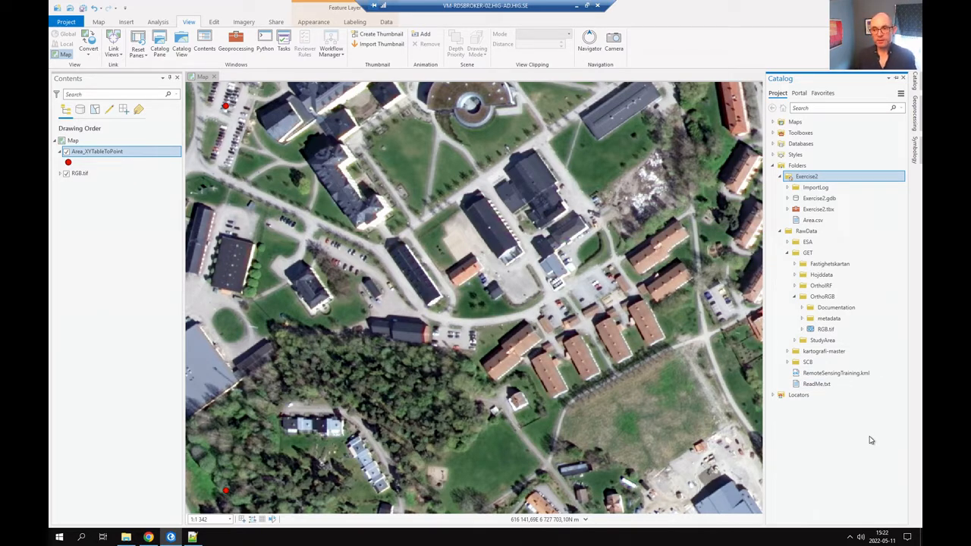
pyautogui.hotkey('alt', 'Tab')
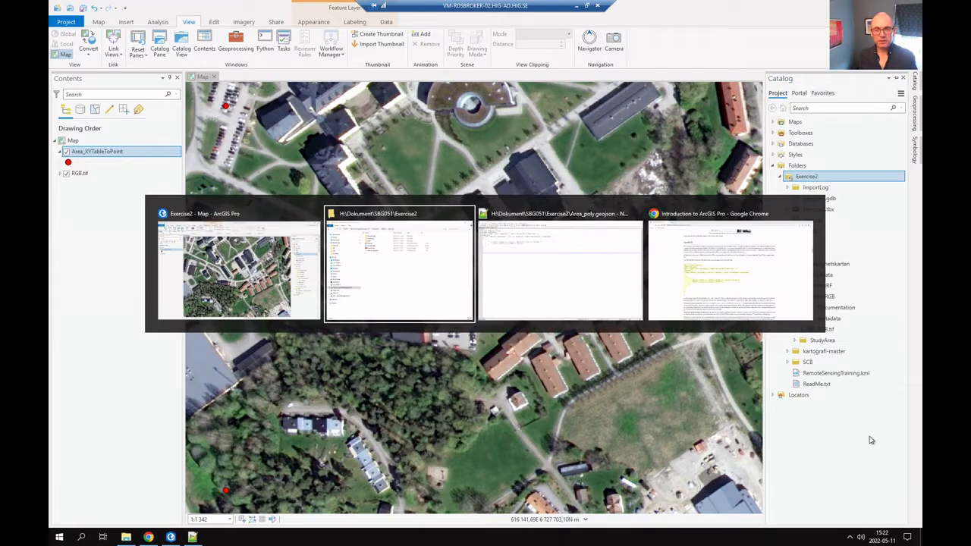
pyautogui.hotkey('alt', 'Tab')
pyautogui.hotkey('alt', 'Tab')
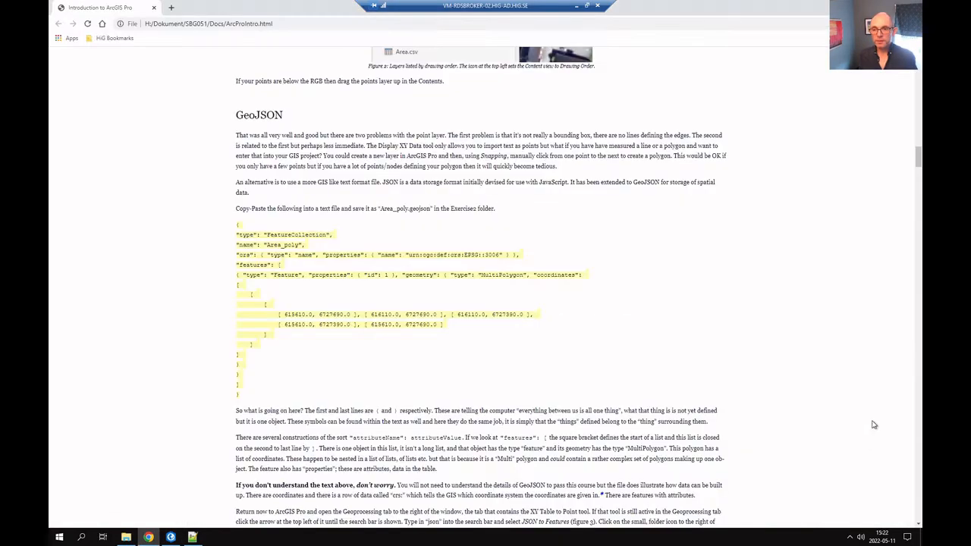
pyautogui.scroll(-5, 457, 421)
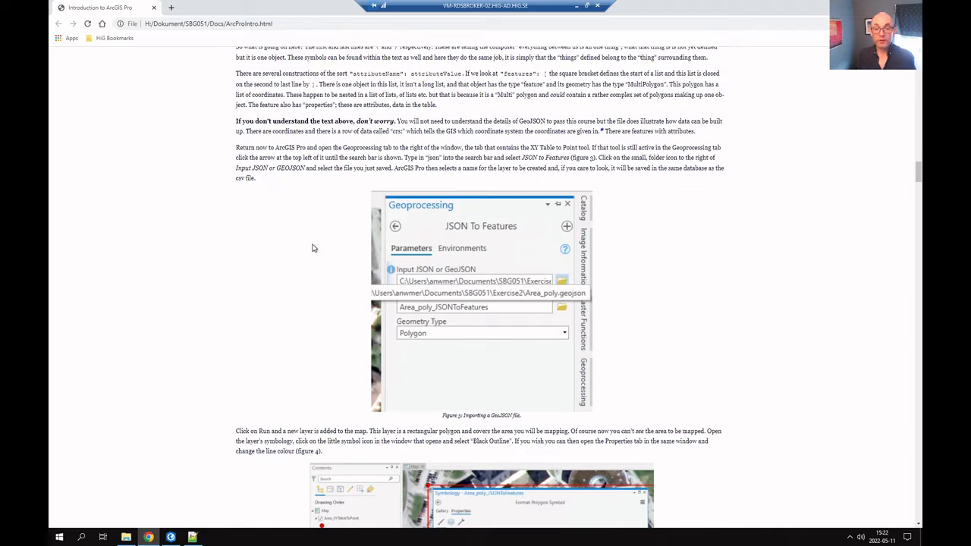
pyautogui.hotkey('alt', 'Tab')
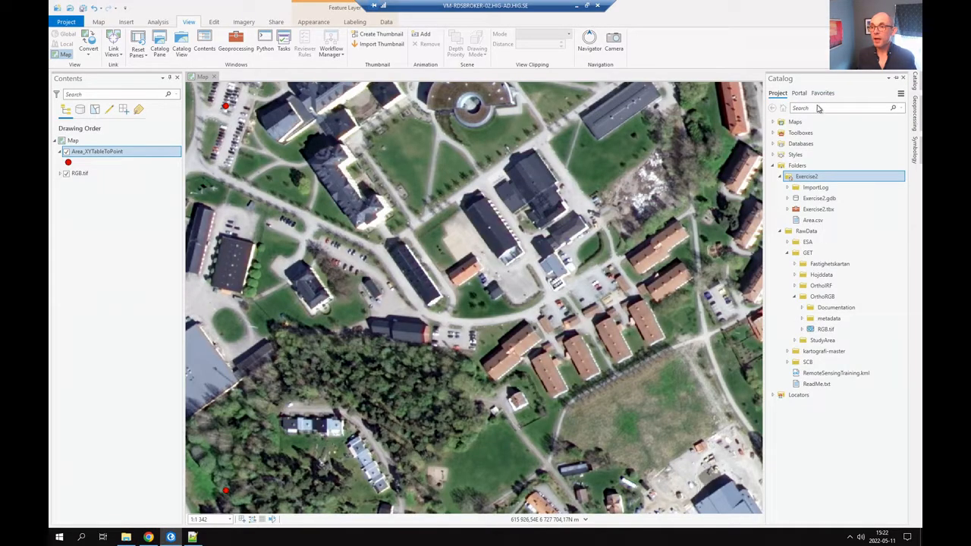
# Open the JSON To Features tool with Area_poly.geojson as the input JSON.
pyautogui.click(915, 123)
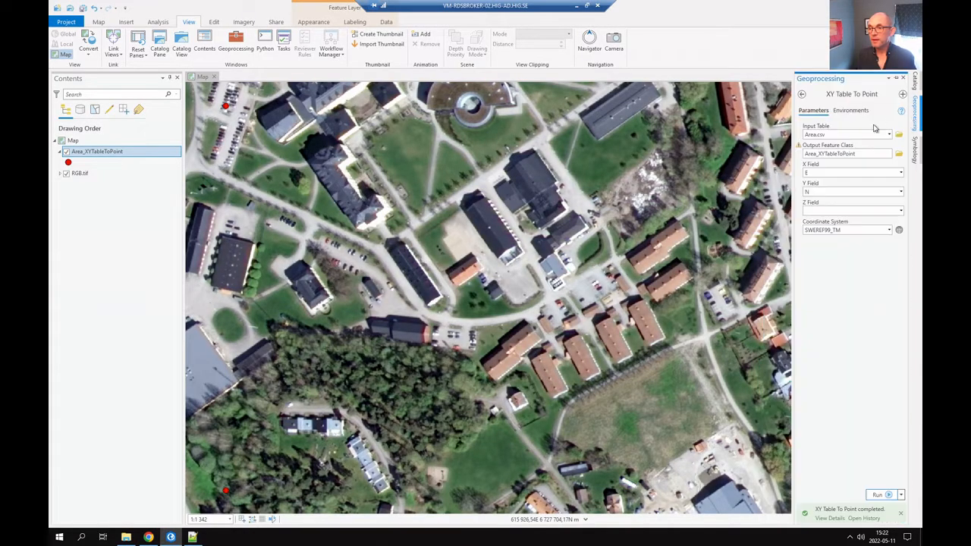
pyautogui.click(802, 94)
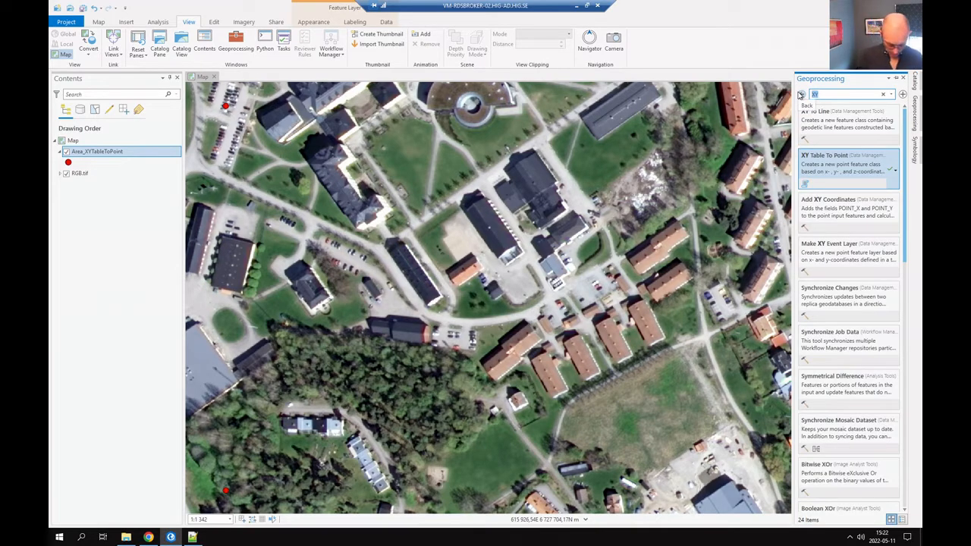
pyautogui.write('JSON')
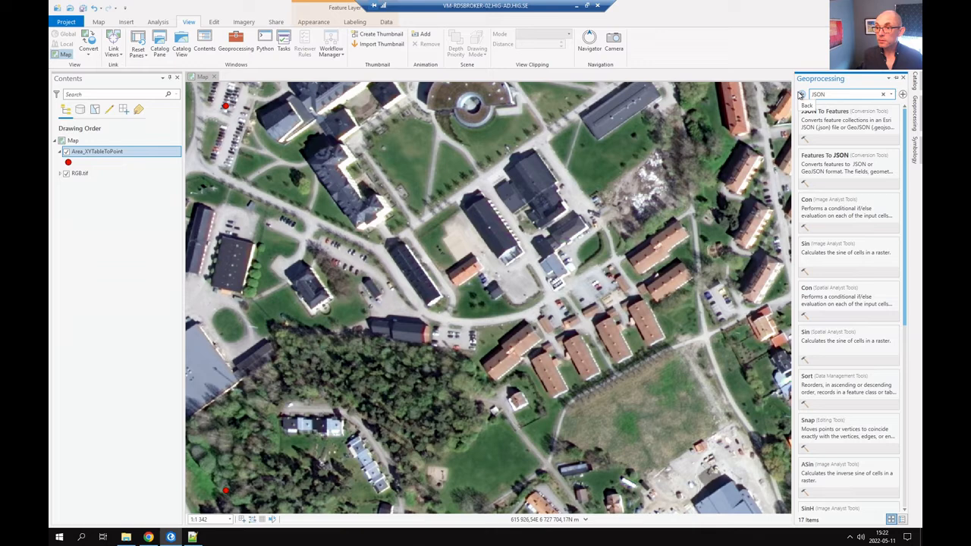
pyautogui.click(853, 129)
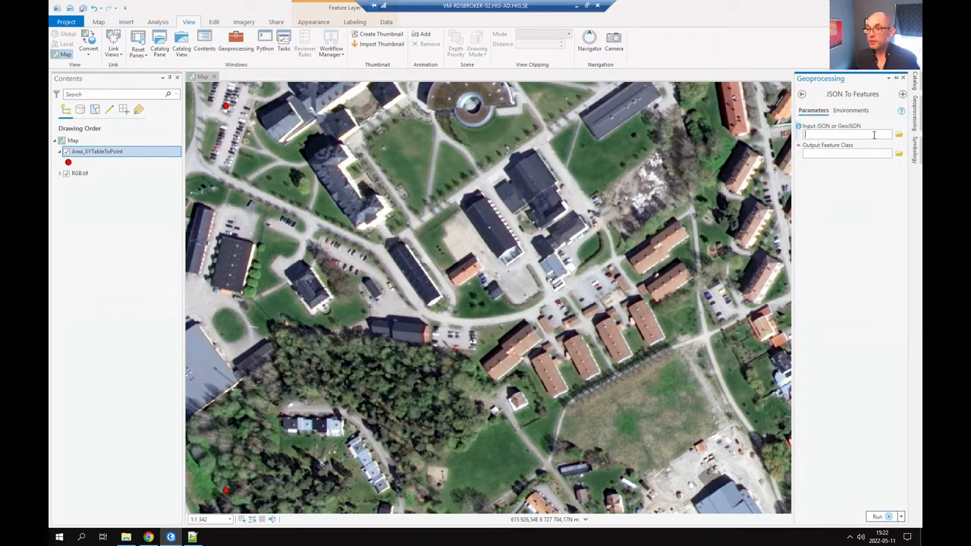
pyautogui.click(899, 136)
pyautogui.click(458, 217)
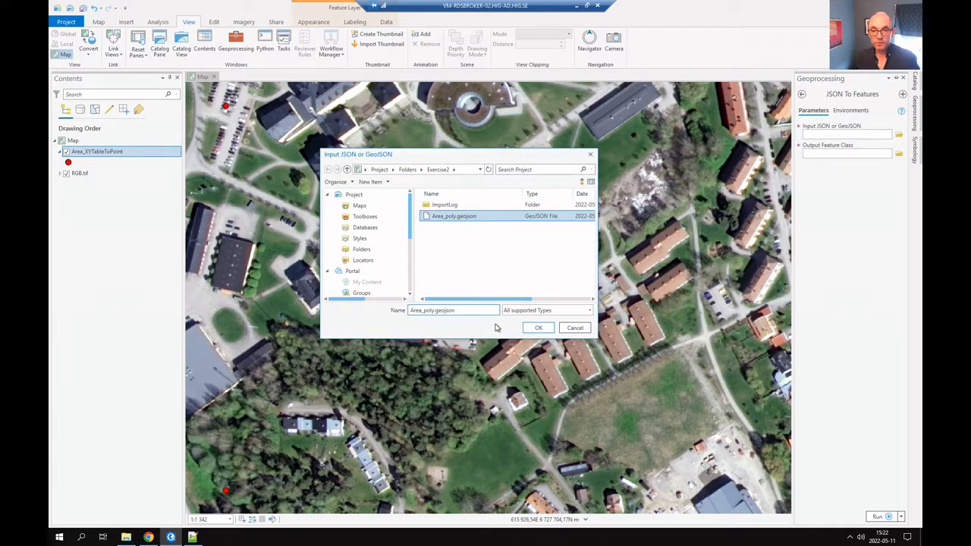
pyautogui.click(539, 327)
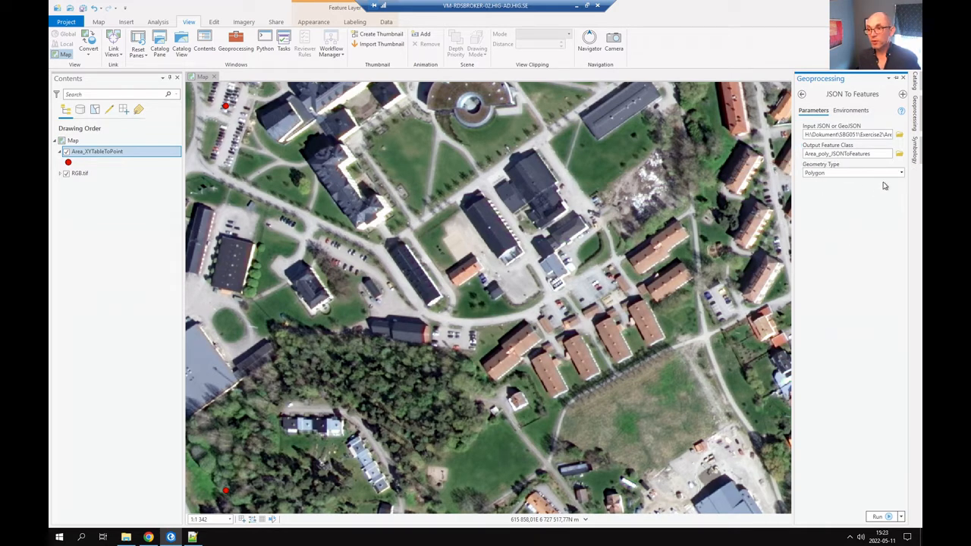
# Check the Exercise2.gdb output location, keep Area_poly_JSONToFeatures, and reread the tutorial.
pyautogui.click(901, 156)
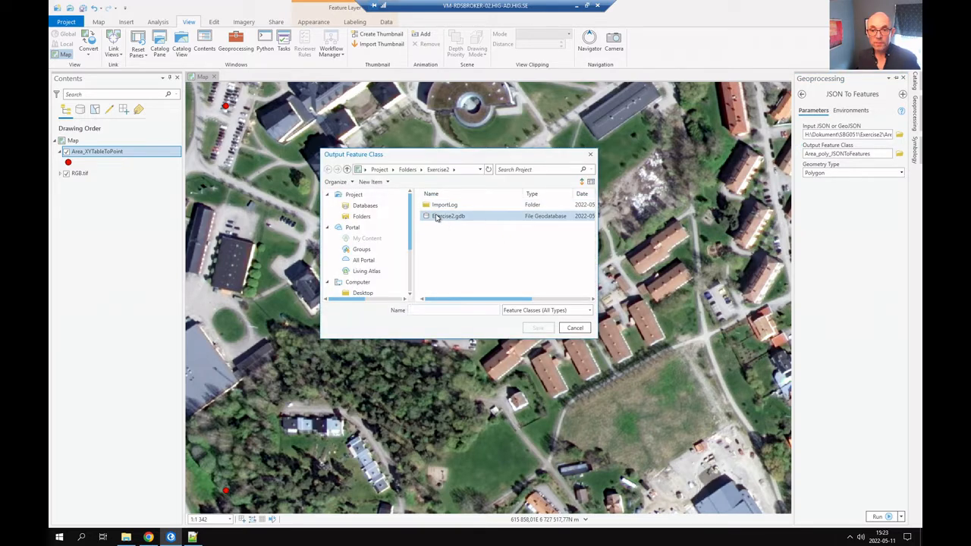
pyautogui.doubleClick(438, 218)
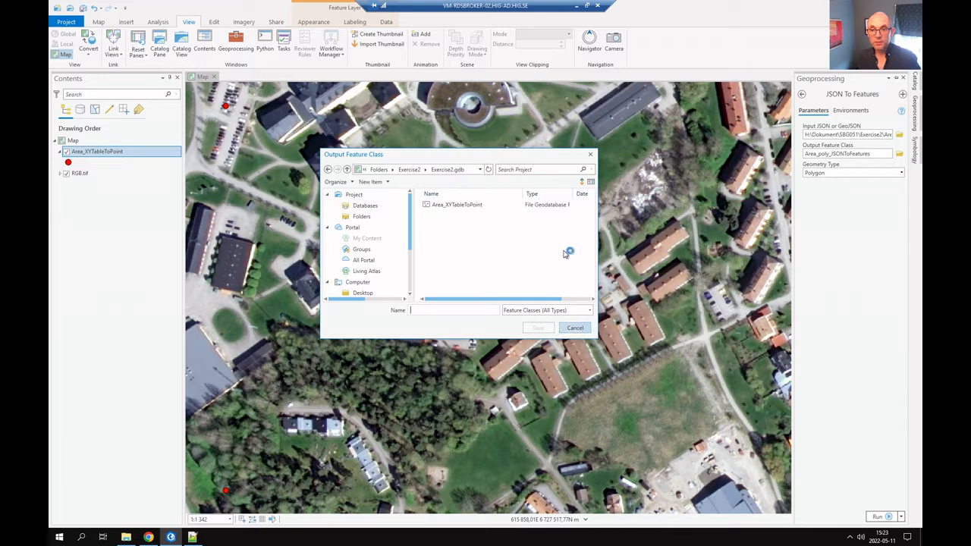
pyautogui.click(592, 156)
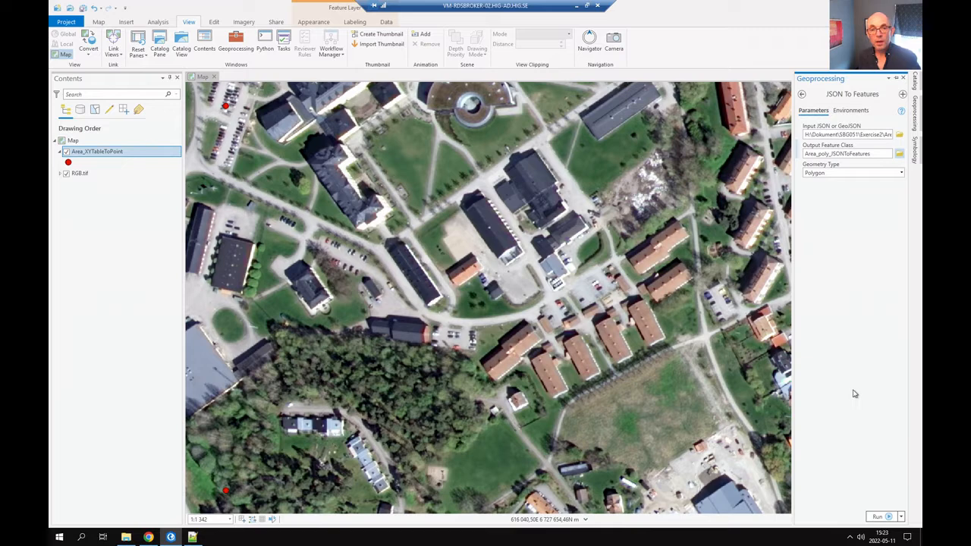
pyautogui.hotkey('alt', 'Tab')
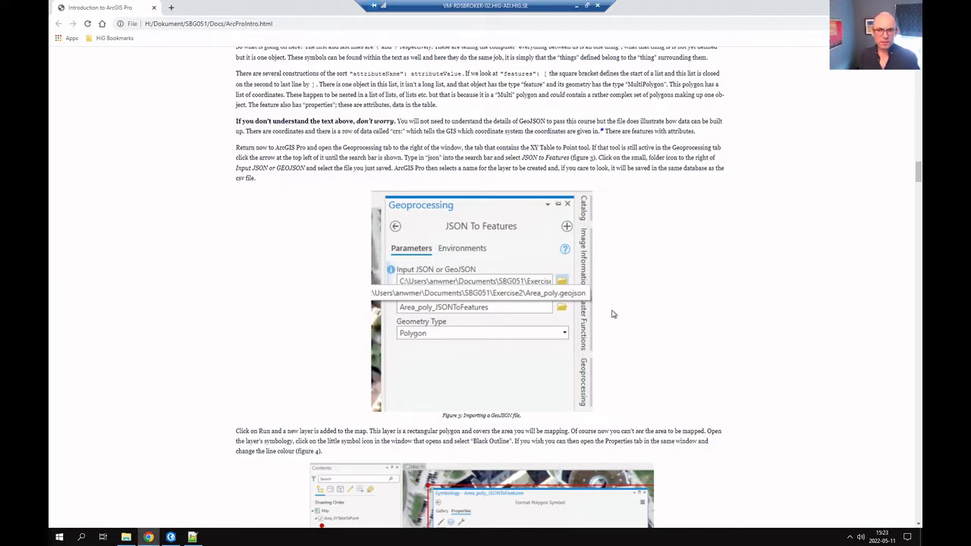
pyautogui.scroll(-3, 613, 314)
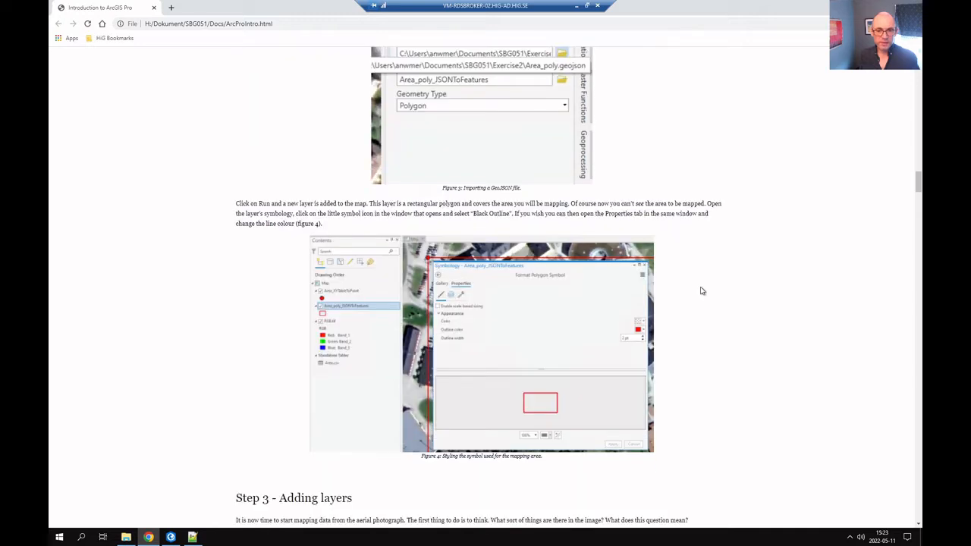
pyautogui.hotkey('alt', 'Tab')
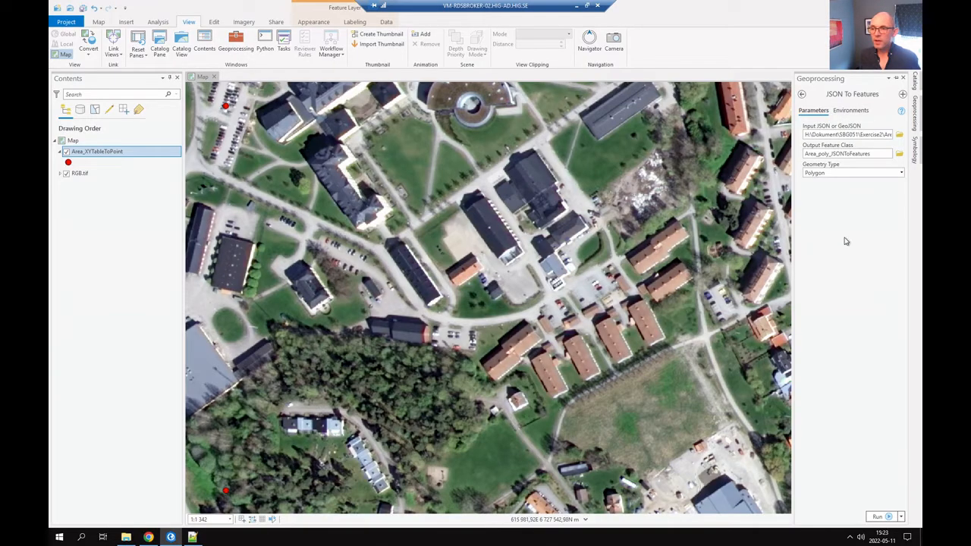
# Run JSON To Features to add the Area_poly_JSONToFeatures polygon layer to the map.
pyautogui.click(886, 516)
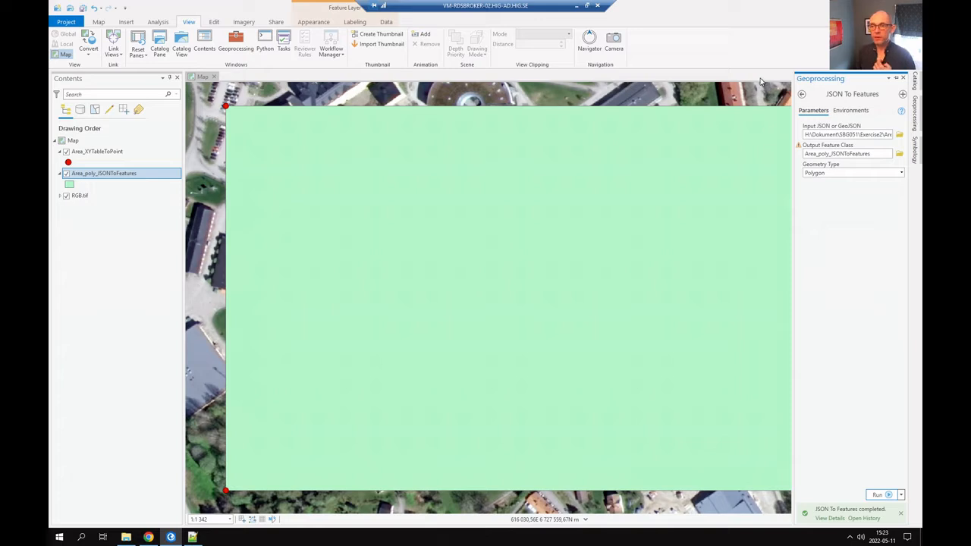
pyautogui.click(896, 78)
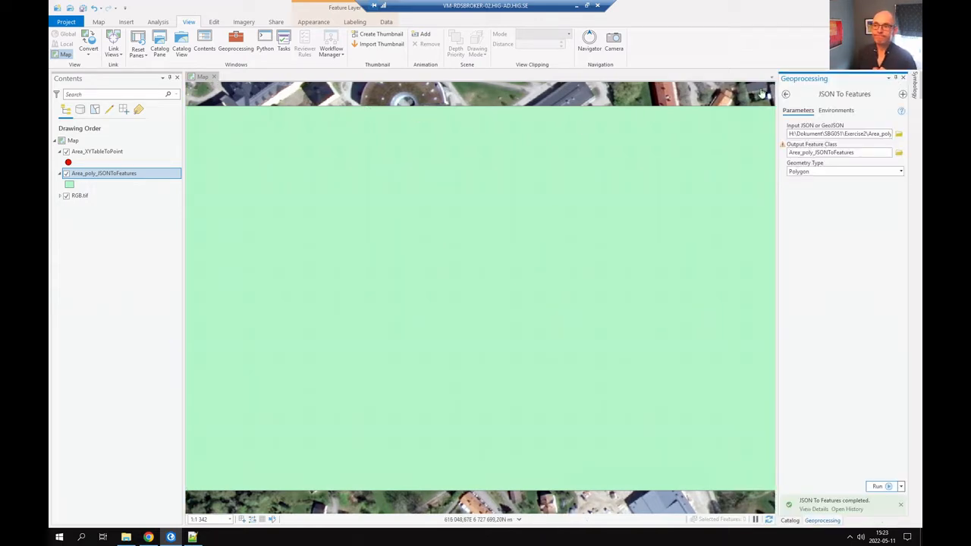
pyautogui.click(895, 78)
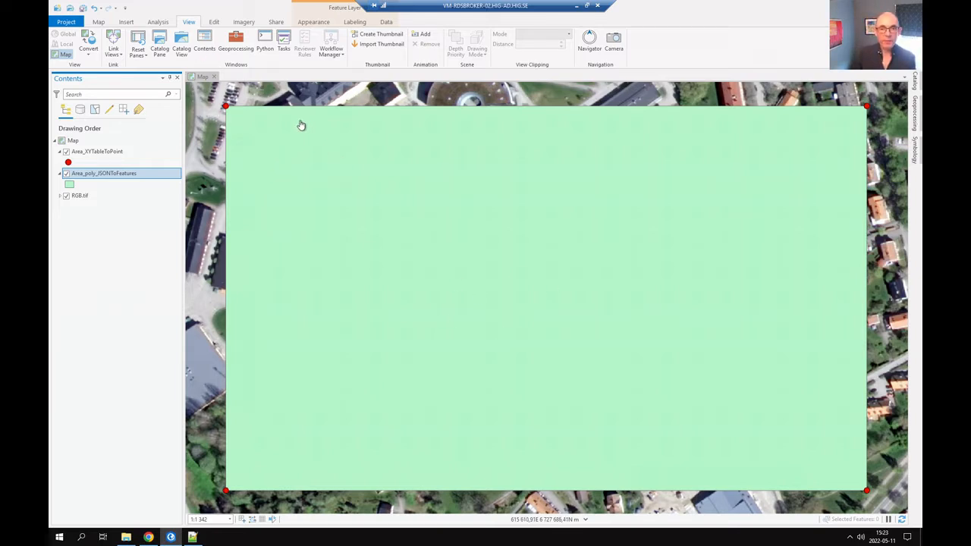
# Remove the Area_XYTableToPoint corner-point layer from the map.
pyautogui.click(102, 152)
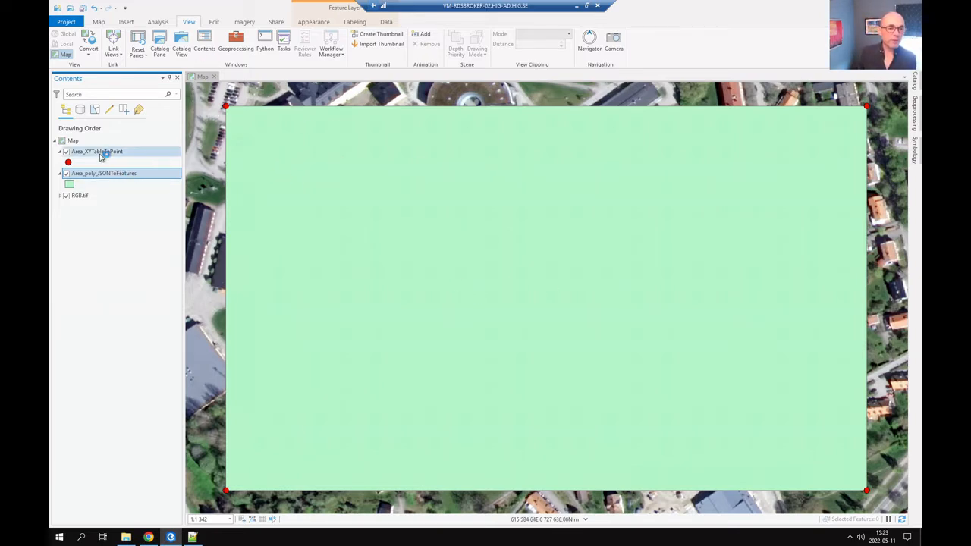
pyautogui.rightClick(102, 152)
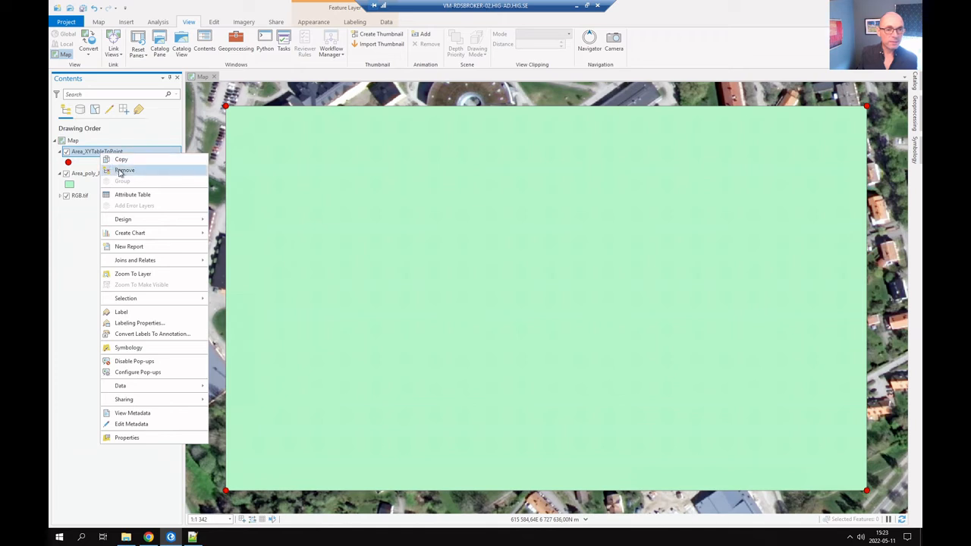
pyautogui.click(121, 169)
# Open the Symbology settings for the Area_poly_JSONToFeatures layer.
pyautogui.click(95, 153)
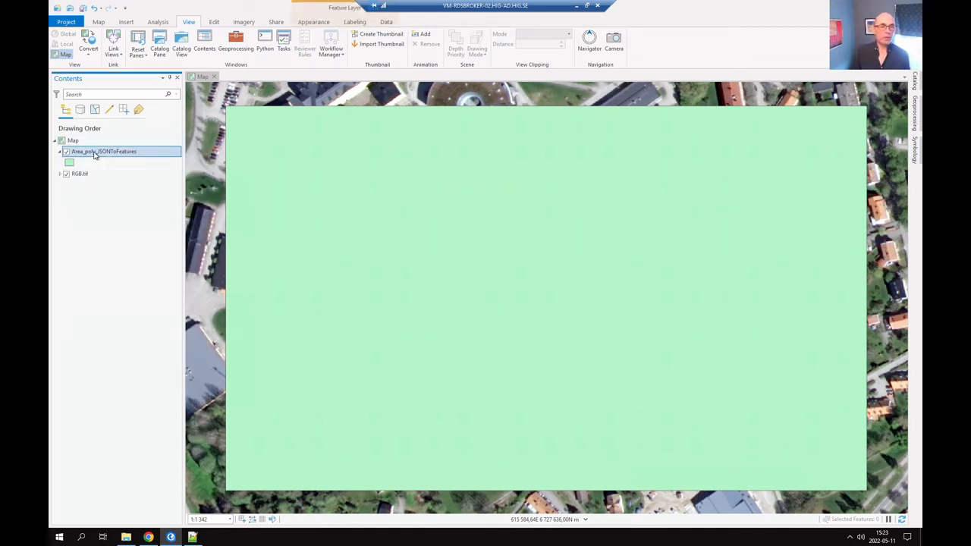
pyautogui.rightClick(95, 154)
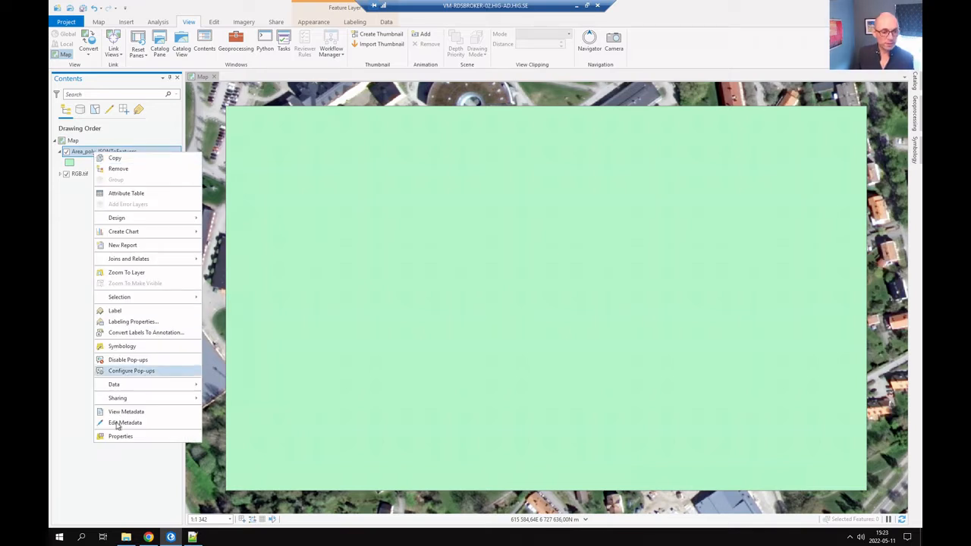
pyautogui.click(122, 346)
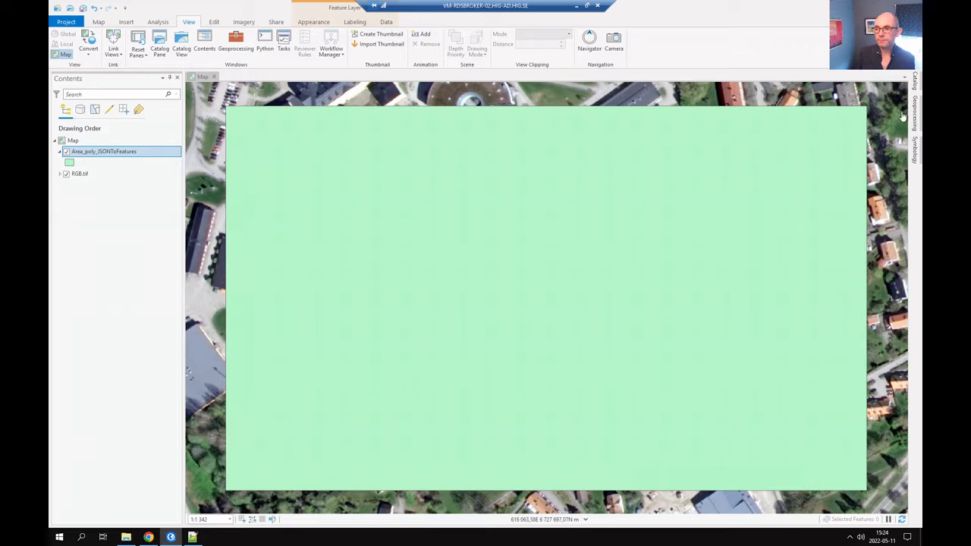
# Bring up the fill and outline properties of the study-area polygon symbol.
pyautogui.click(914, 150)
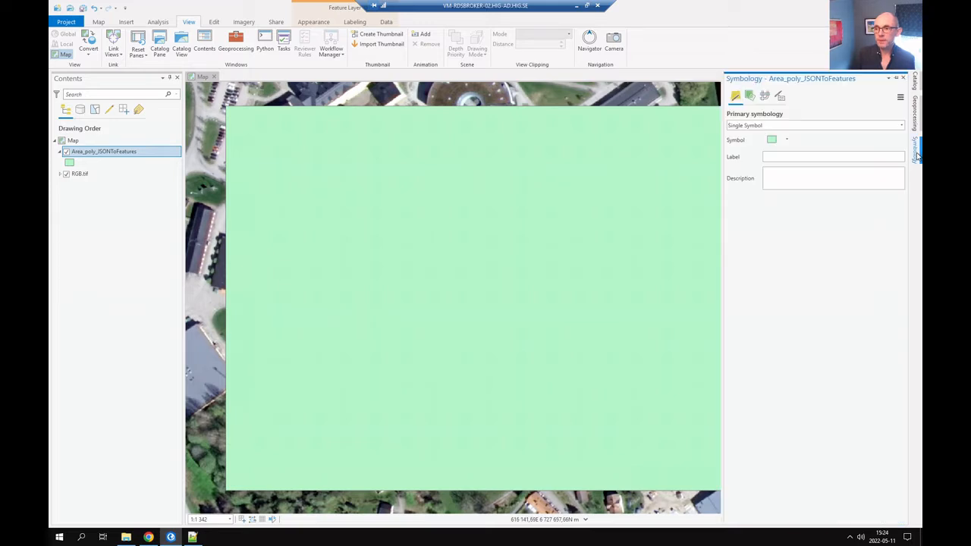
pyautogui.click(772, 140)
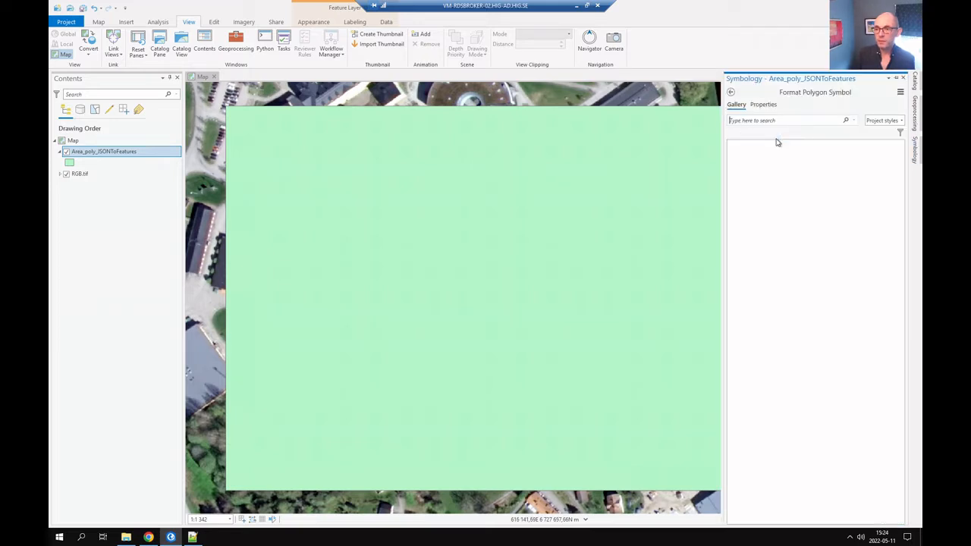
pyautogui.click(763, 105)
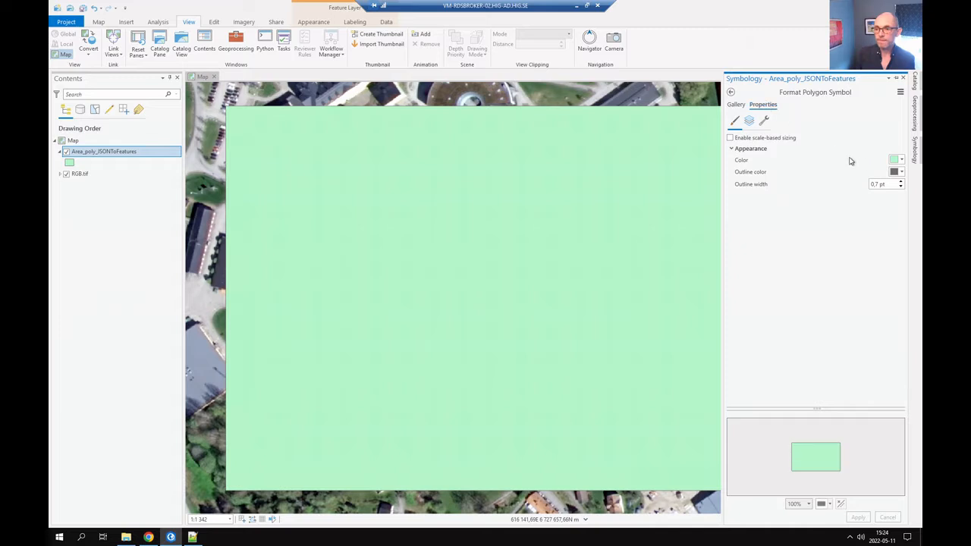
pyautogui.click(732, 92)
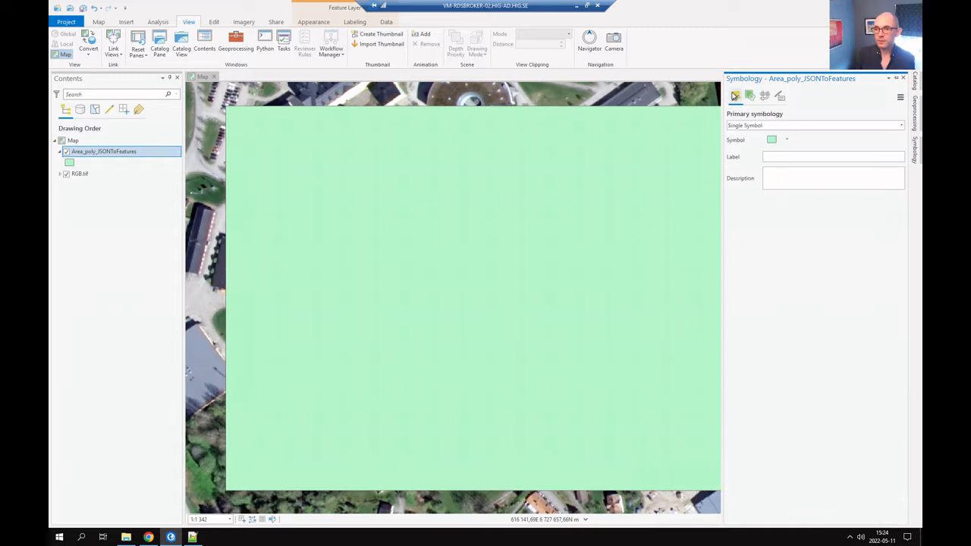
pyautogui.click(773, 141)
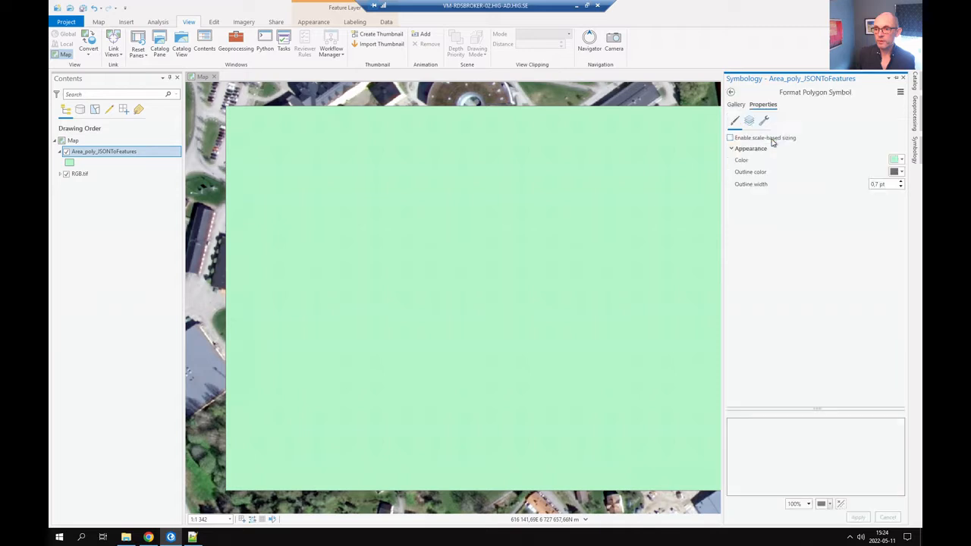
pyautogui.click(740, 105)
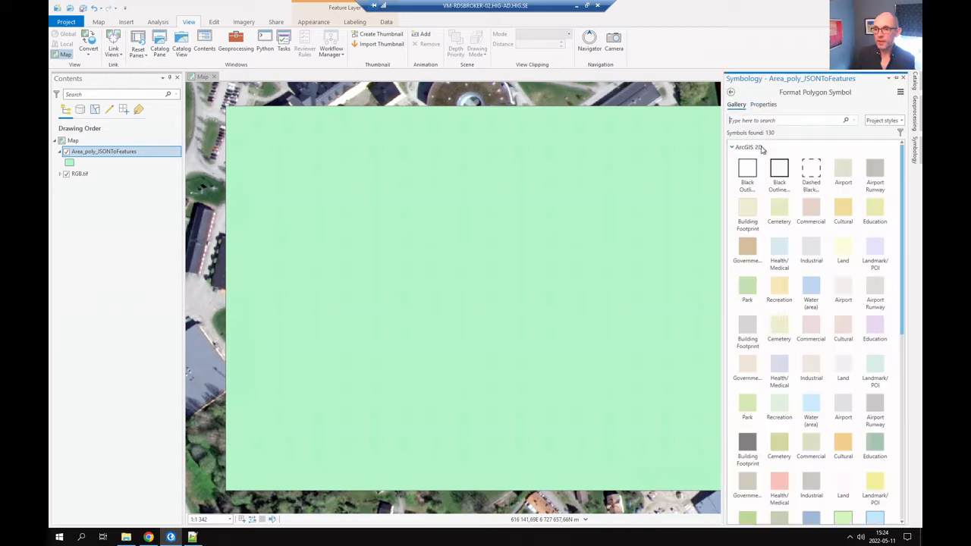
pyautogui.click(764, 105)
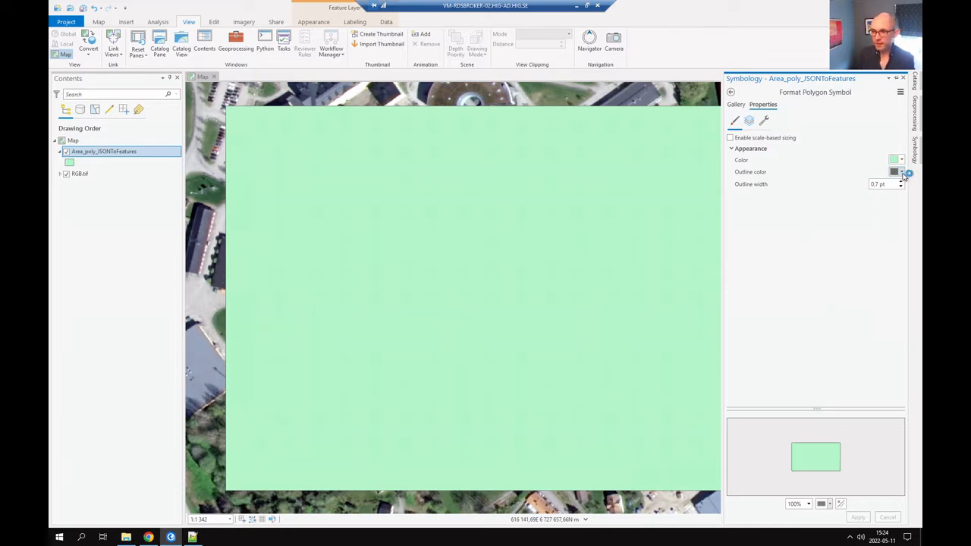
# Set fill to No color, outline to red at 1 pt, and apply.
pyautogui.click(903, 161)
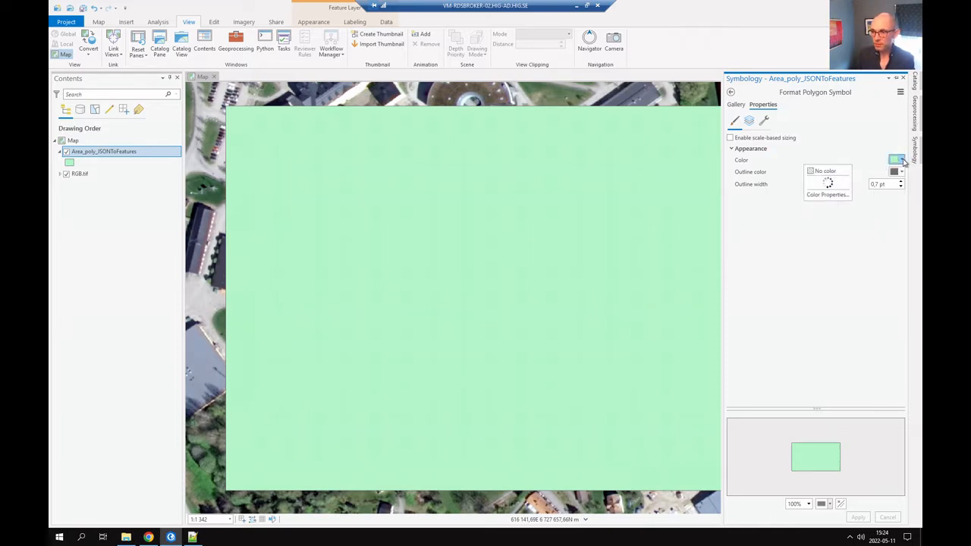
pyautogui.click(844, 171)
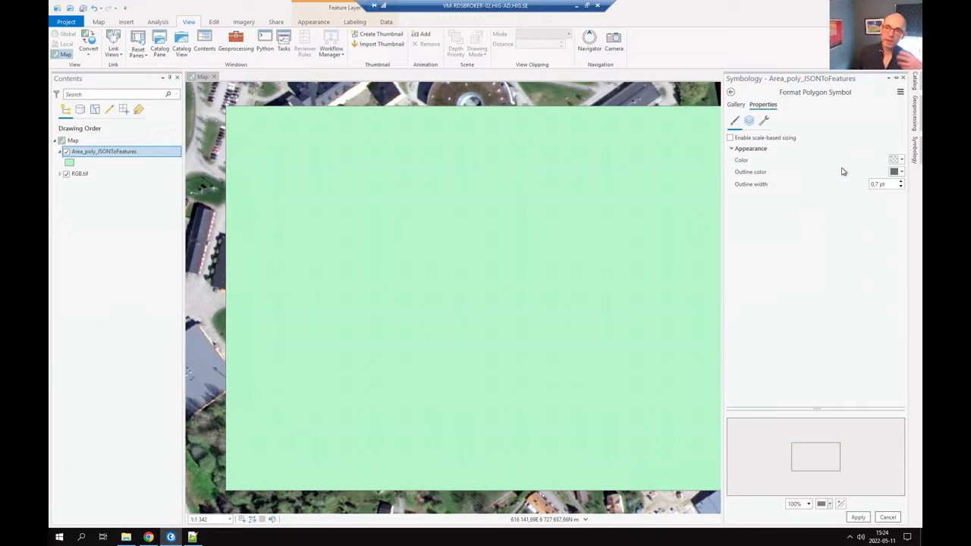
pyautogui.click(902, 177)
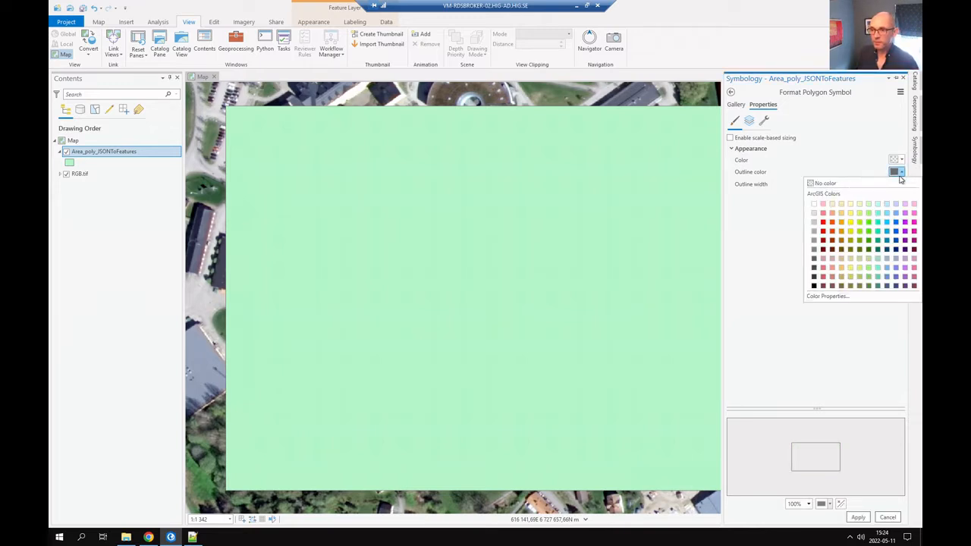
pyautogui.click(823, 222)
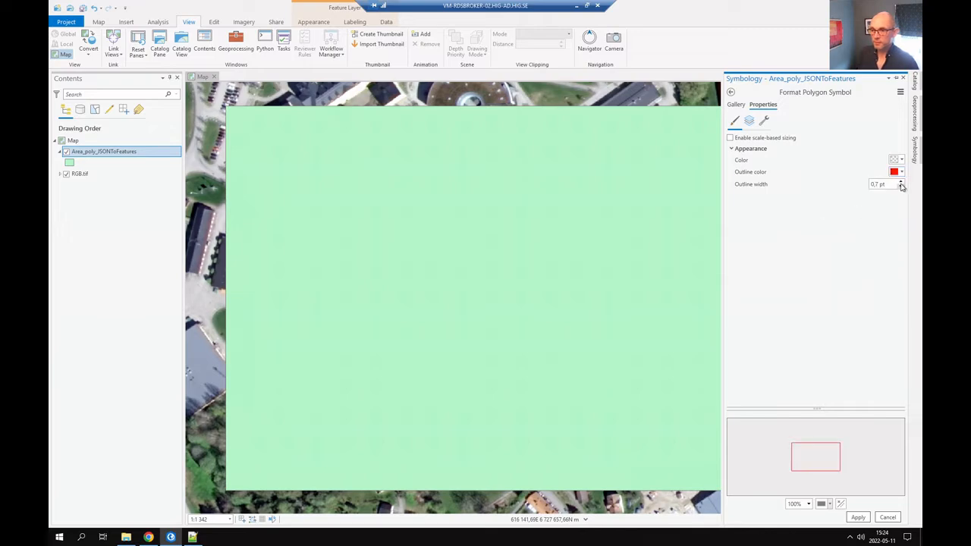
pyautogui.click(901, 183)
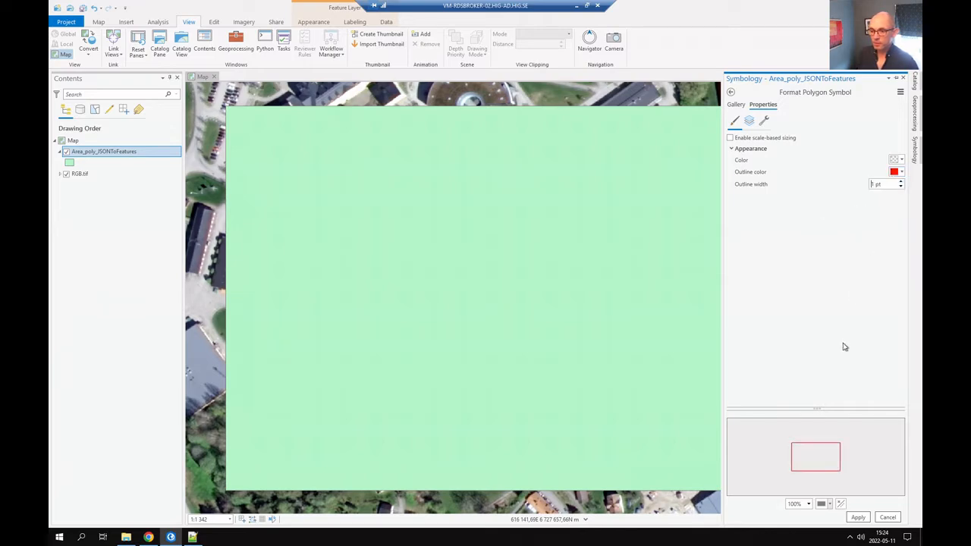
pyautogui.click(858, 517)
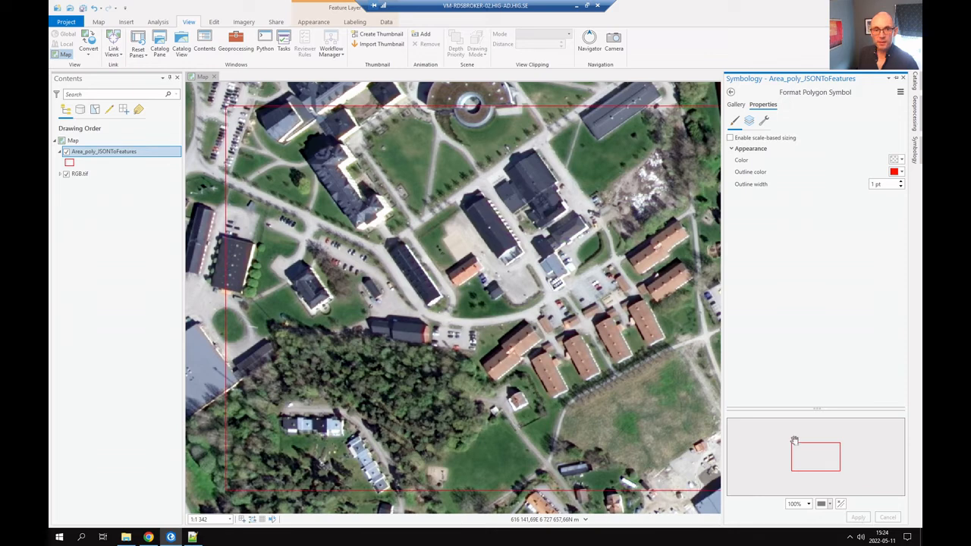
# Close the symbology pane and pixel-value pop-up, then save the project.
pyautogui.click(702, 95)
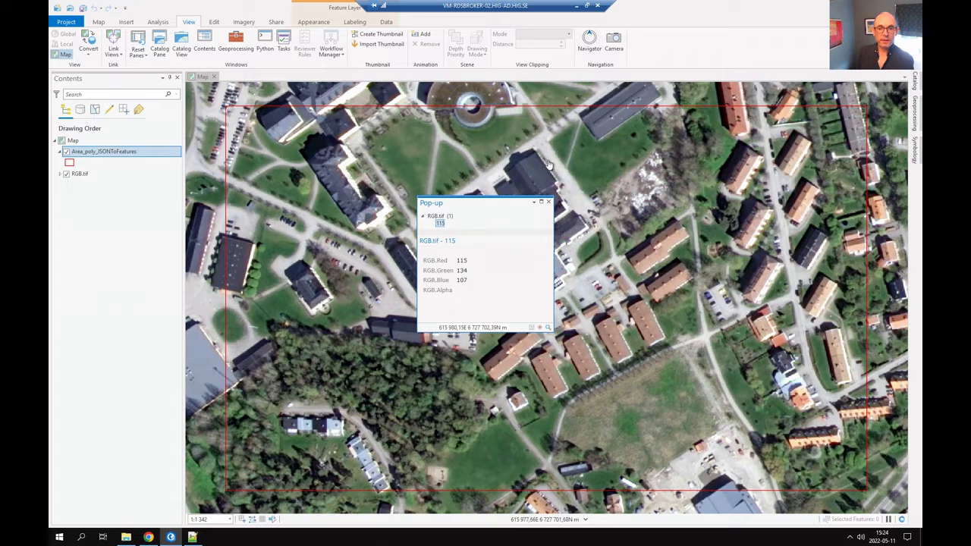
pyautogui.click(549, 203)
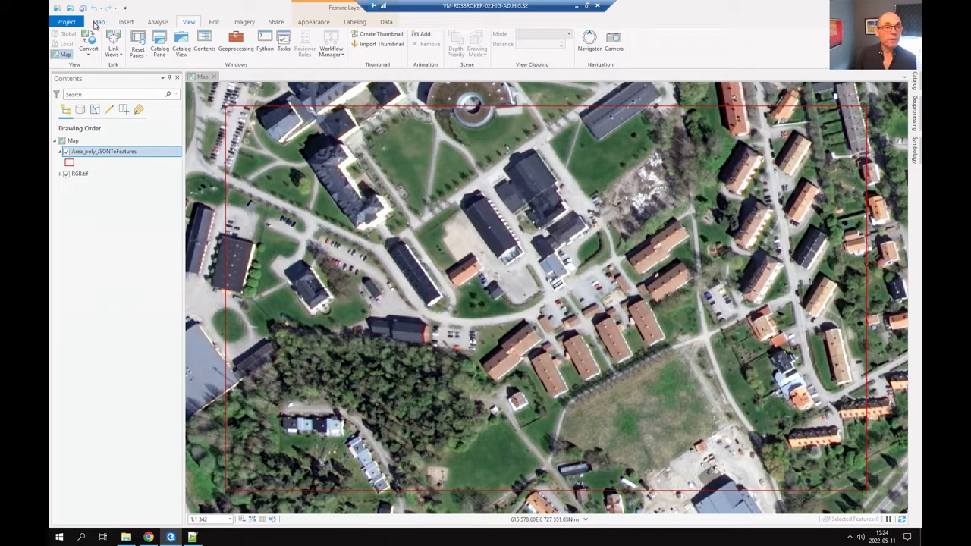
pyautogui.click(82, 9)
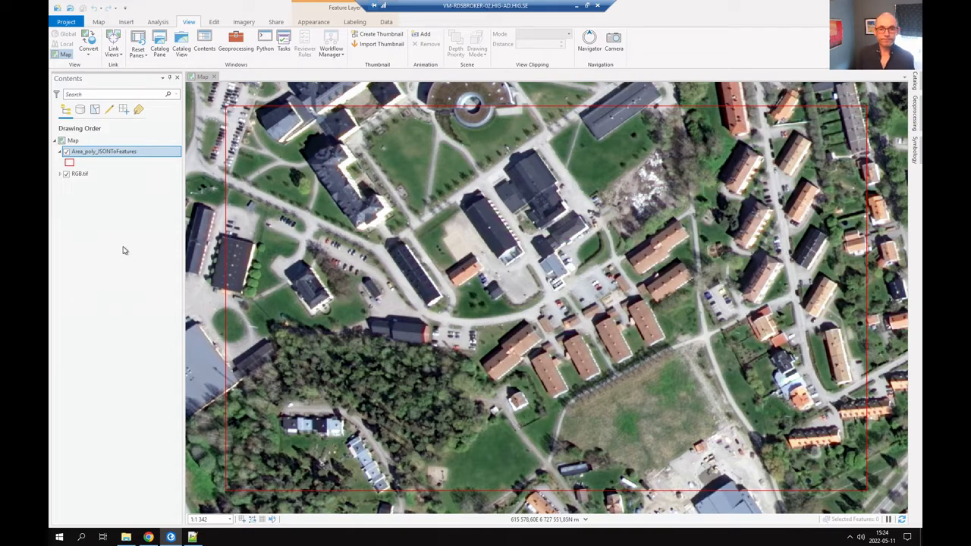
pyautogui.hotkey('alt', 'Tab')
pyautogui.scroll(-2, 138, 262)
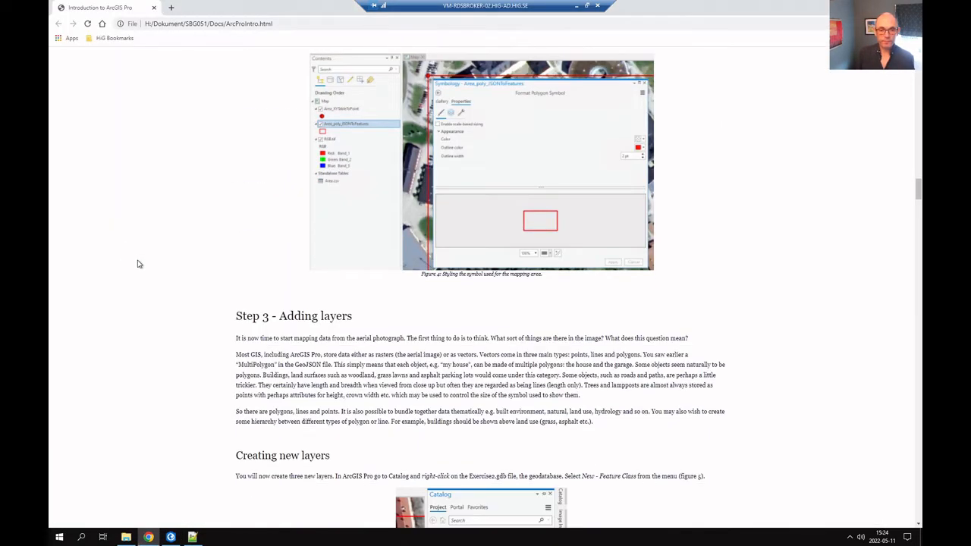
pyautogui.scroll(-2, 138, 263)
pyautogui.scroll(-1, 138, 264)
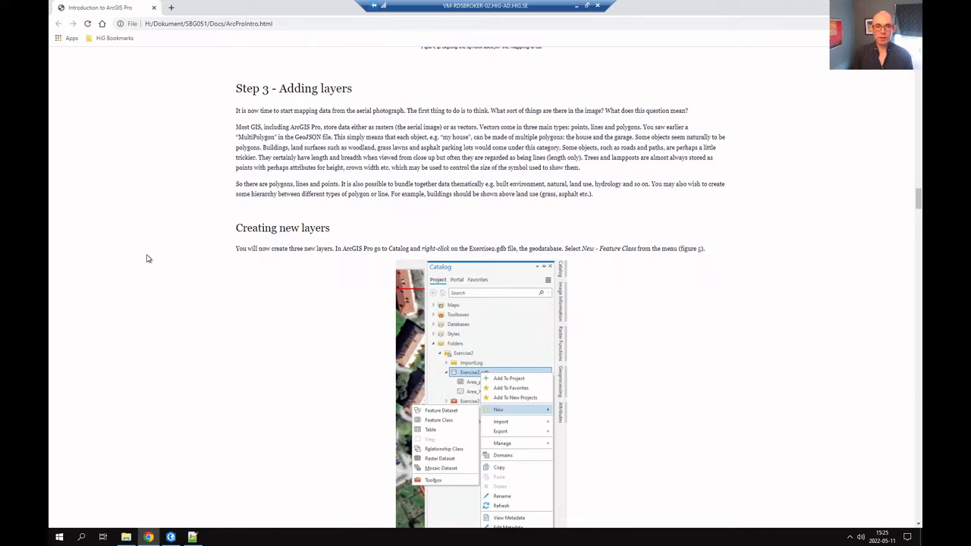
pyautogui.scroll(-2, 149, 258)
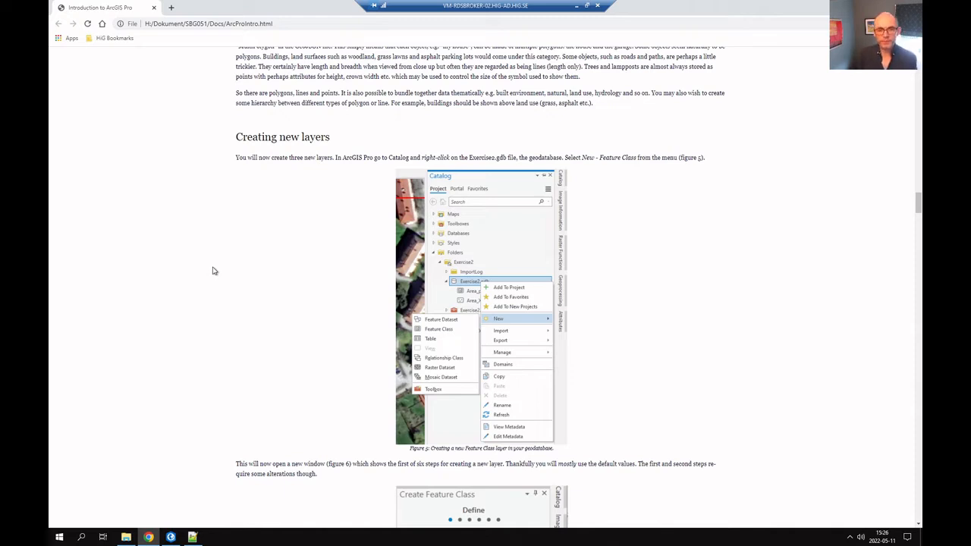
pyautogui.scroll(-3, 213, 270)
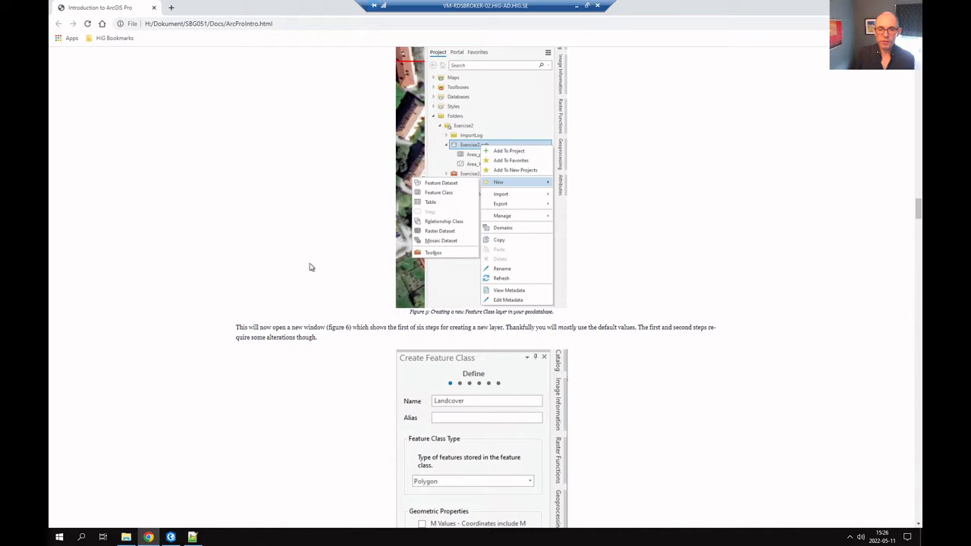
pyautogui.scroll(-1, 258, 254)
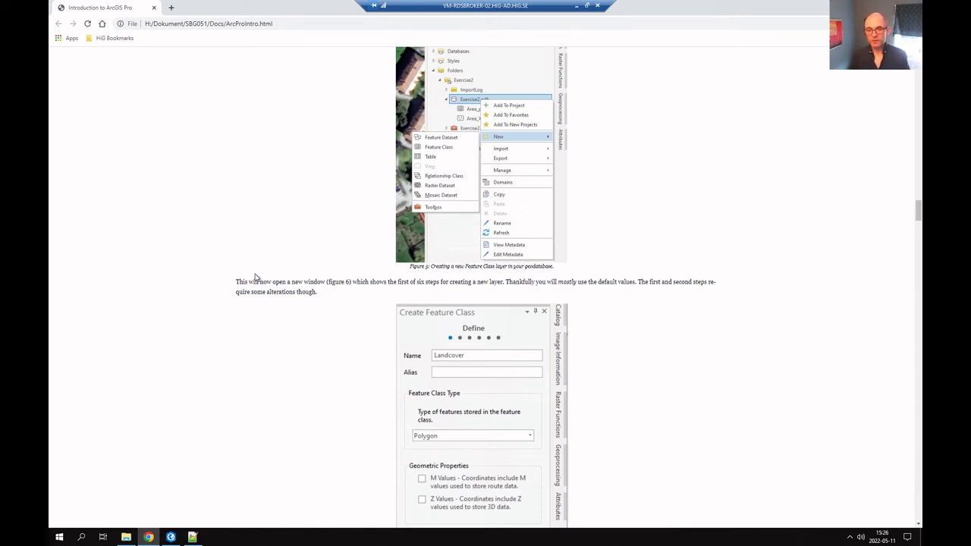
pyautogui.scroll(-1, 255, 277)
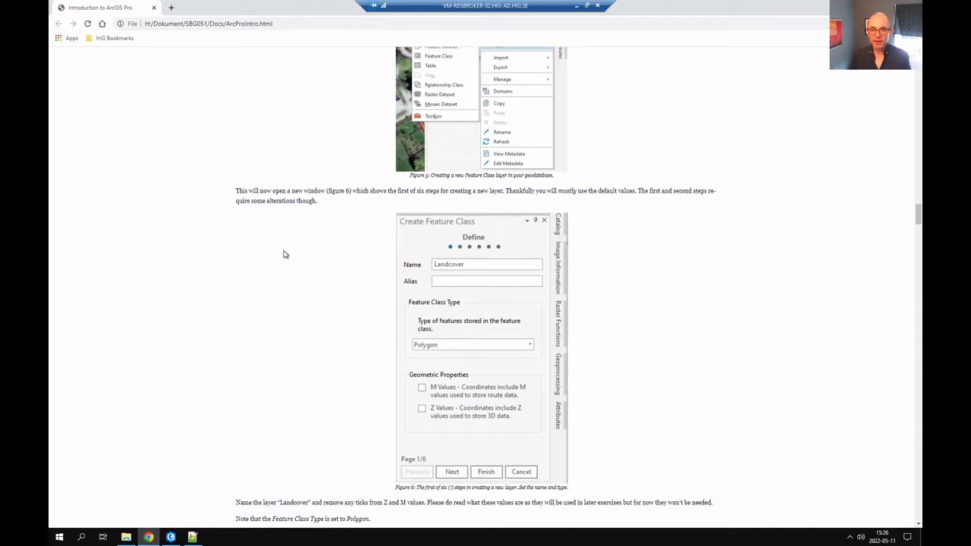
pyautogui.scroll(-2, 274, 263)
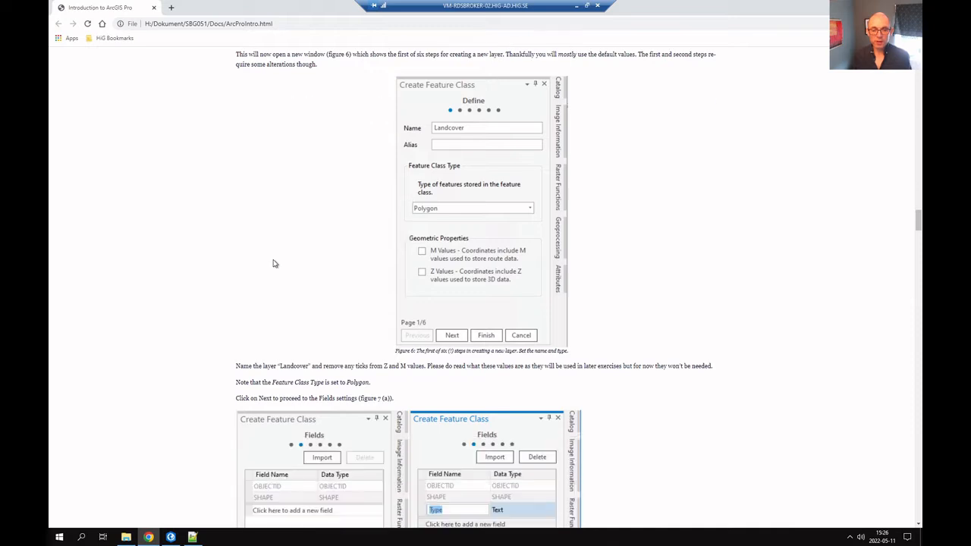
pyautogui.hotkey('alt', 'Tab')
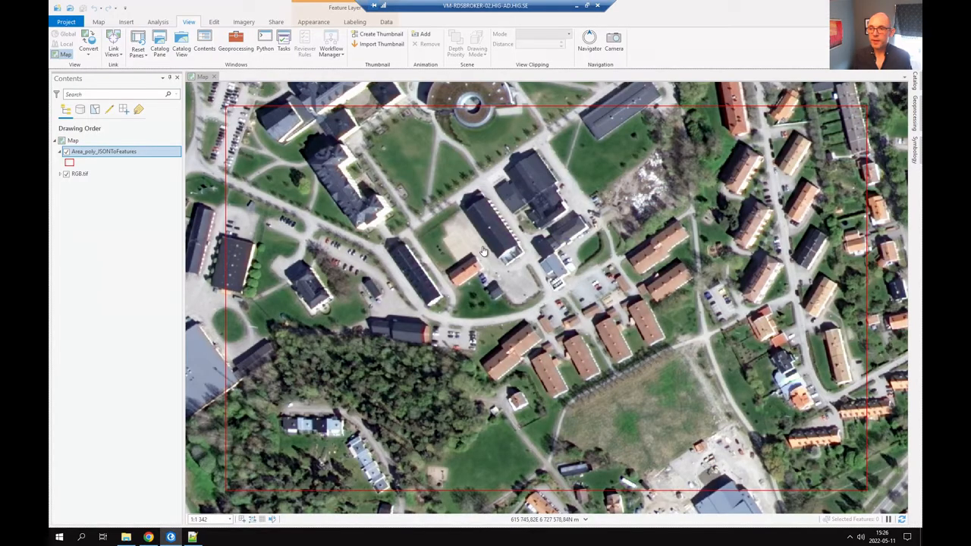
# Start a new feature class in Exercise2.gdb from Catalog and name it Lancover.
pyautogui.click(915, 85)
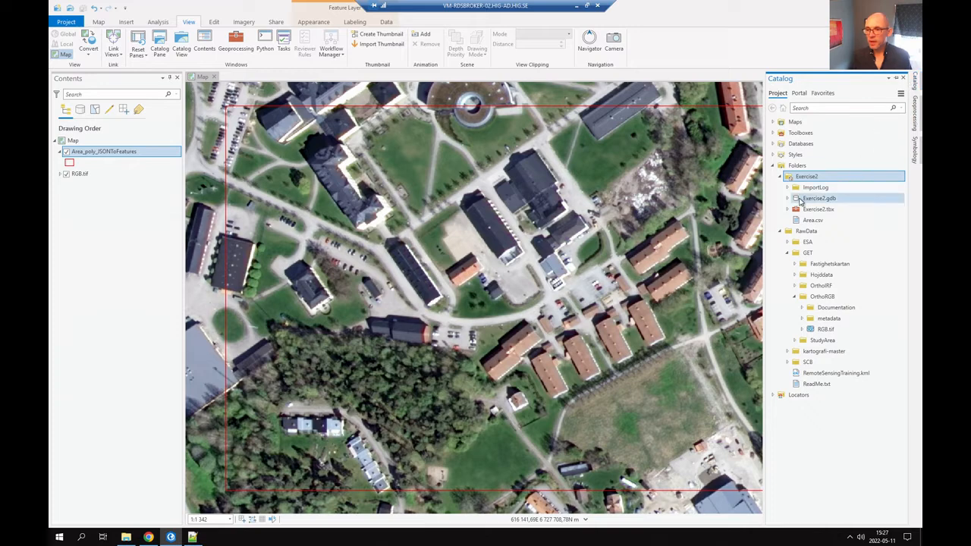
pyautogui.click(789, 199)
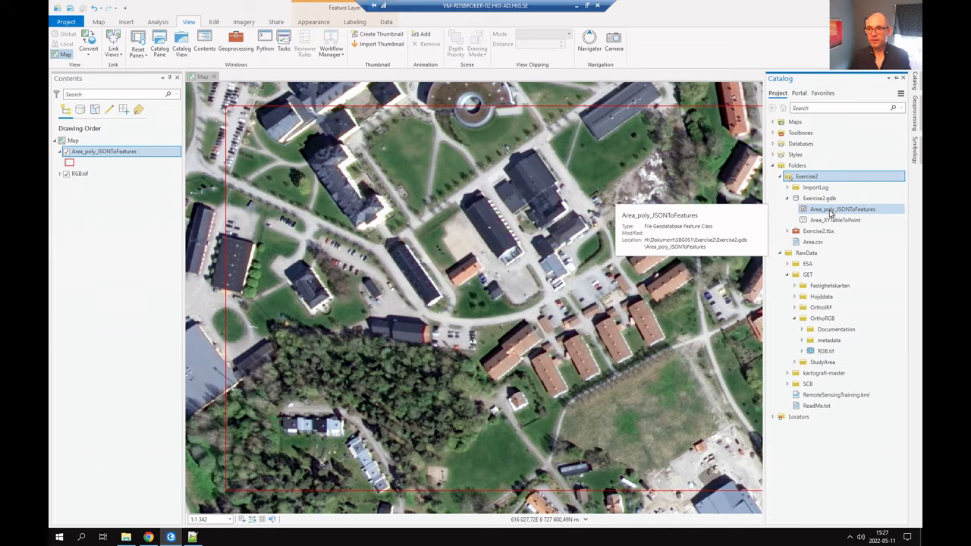
pyautogui.rightClick(824, 199)
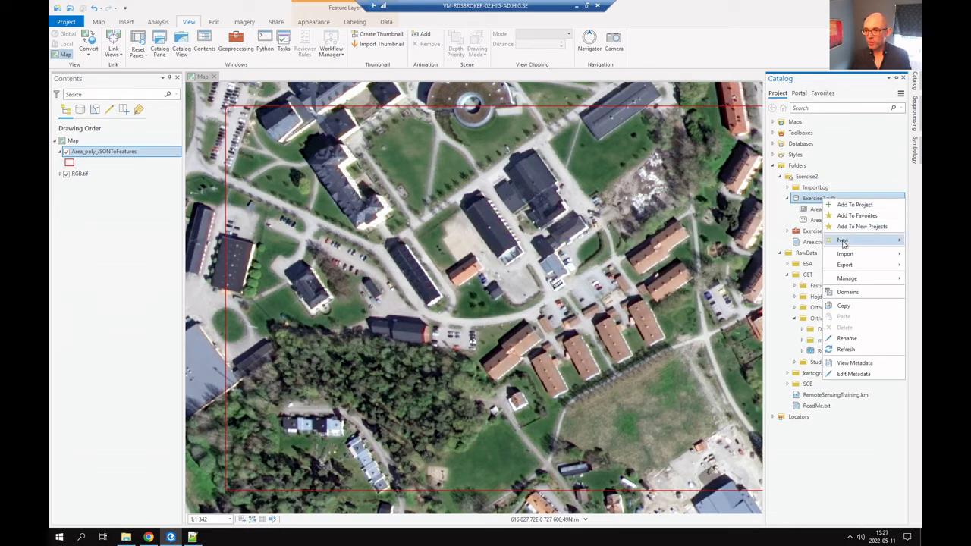
pyautogui.moveTo(843, 242)
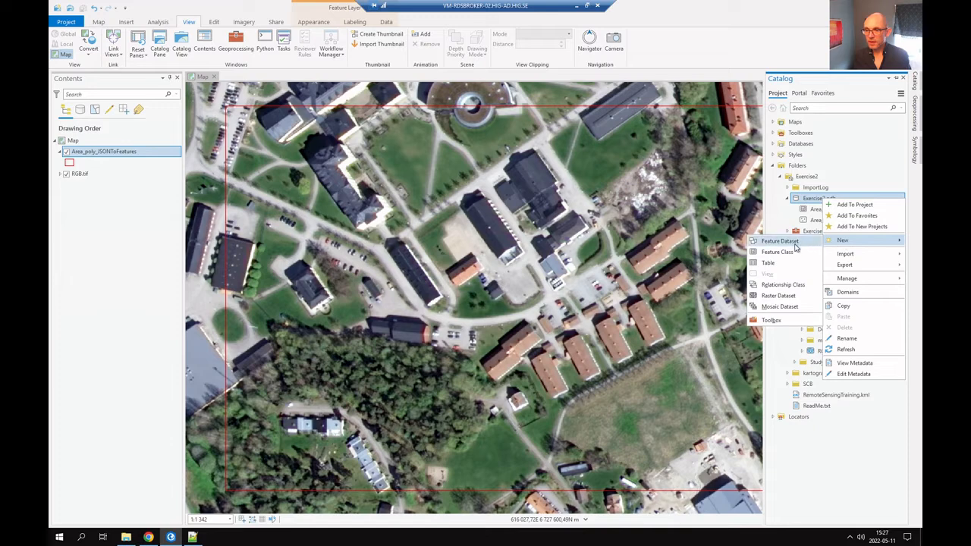
pyautogui.click(790, 252)
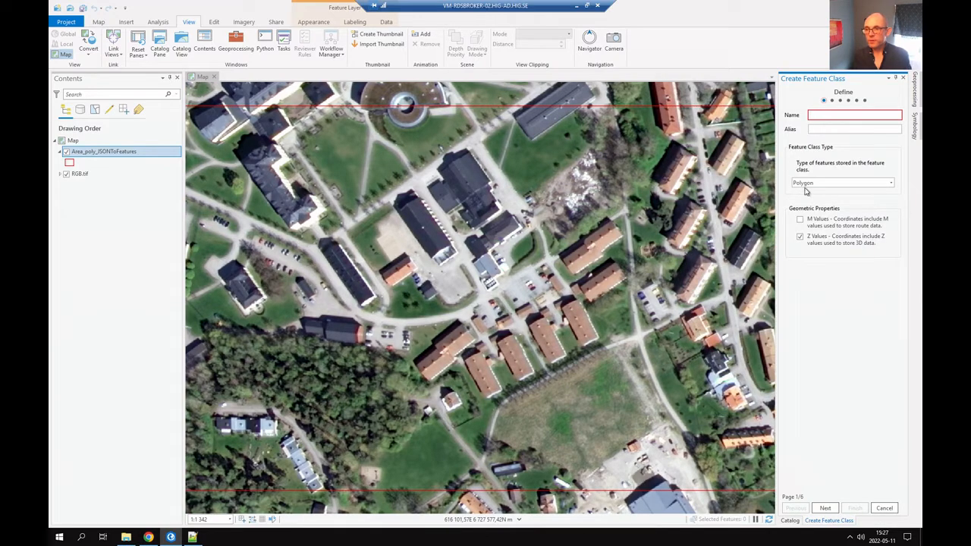
pyautogui.click(818, 117)
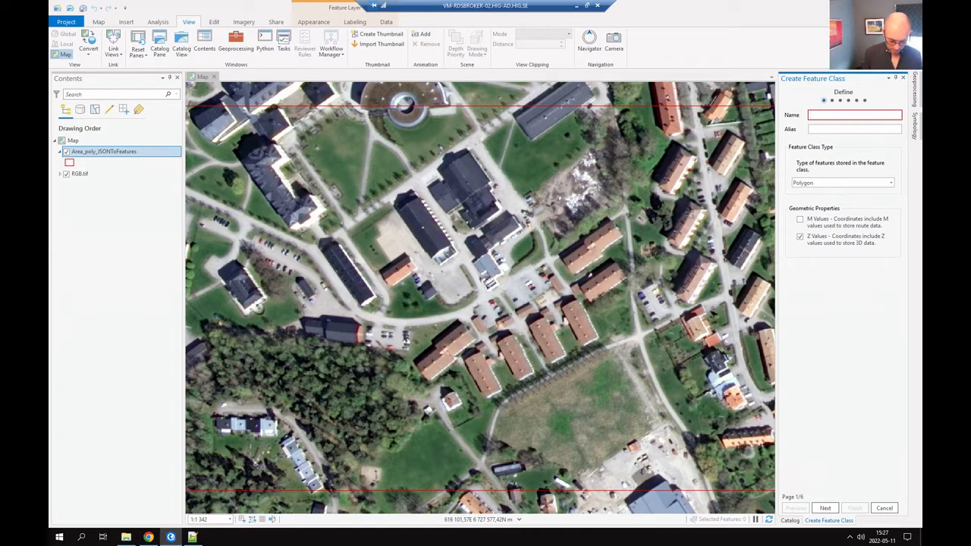
pyautogui.write('Lancover')
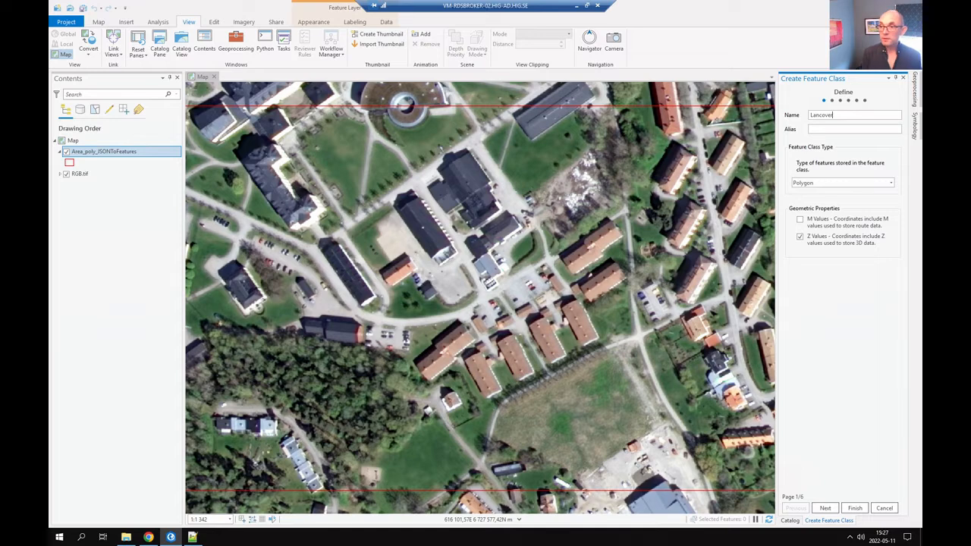
pyautogui.hotkey('alt', 'Tab')
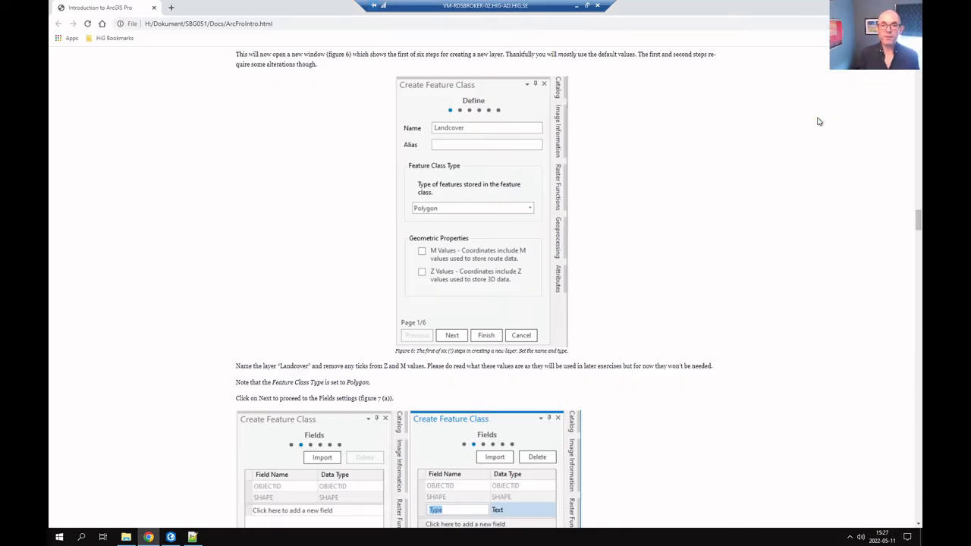
# Scroll through the tutorial's Create Feature Class figures, including the Type field setup.
pyautogui.scroll(-3, 638, 281)
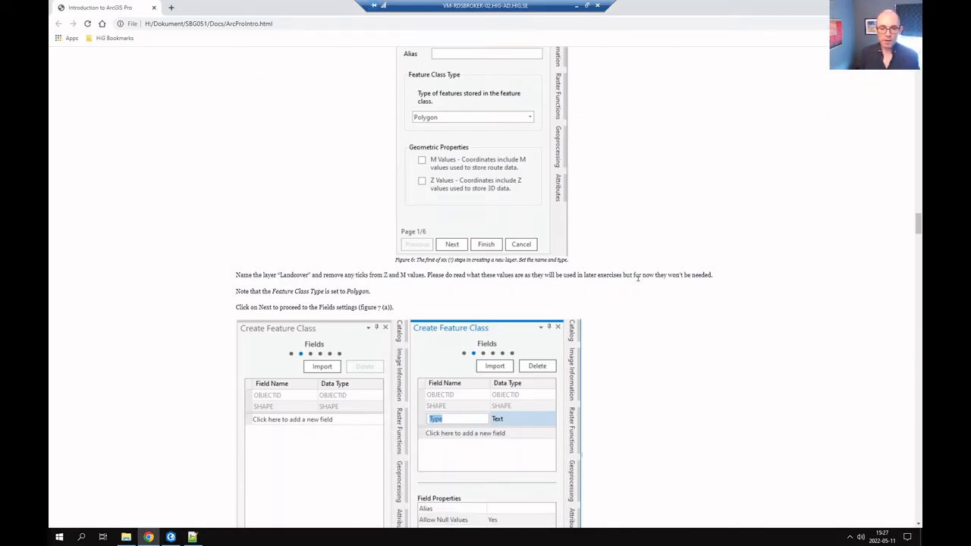
pyautogui.scroll(1, 573, 148)
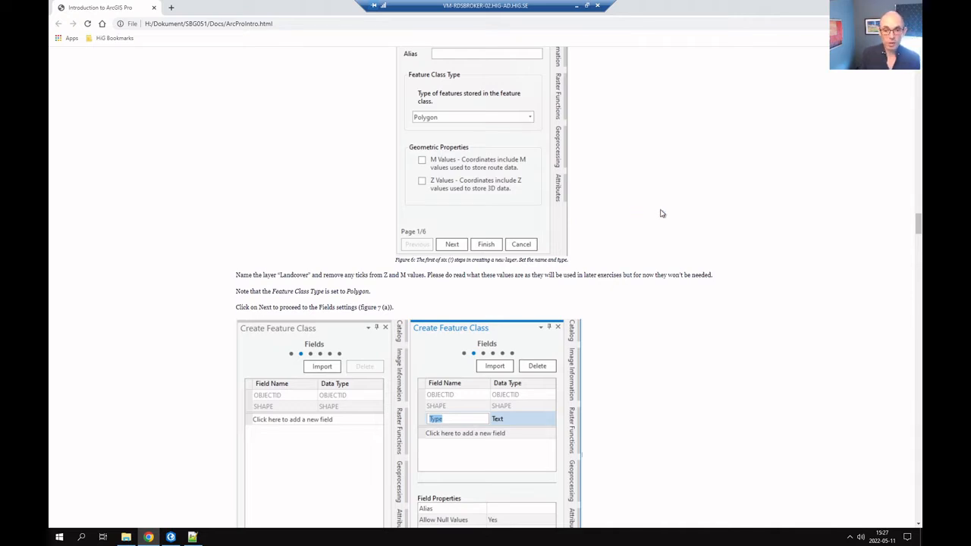
pyautogui.scroll(-1, 661, 212)
pyautogui.scroll(3, 661, 214)
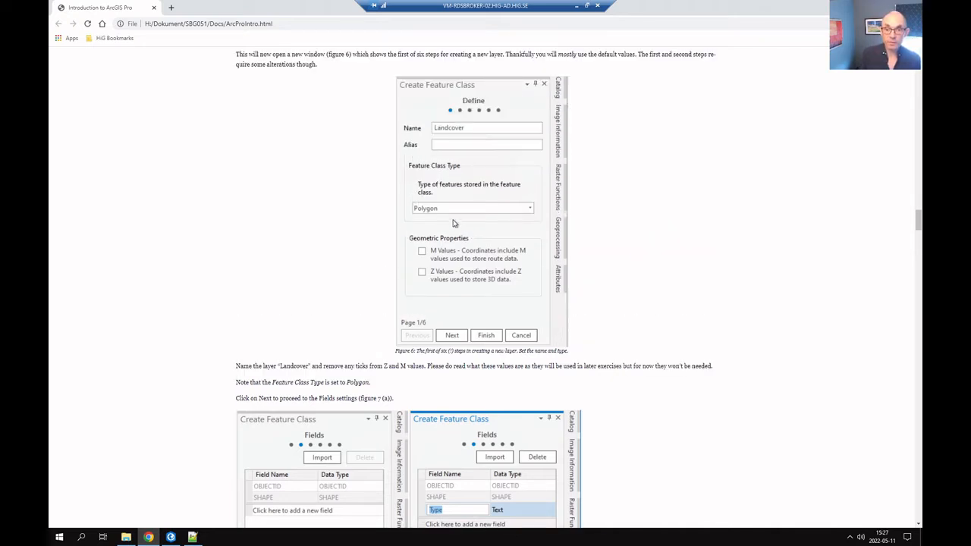
pyautogui.scroll(-1, 613, 251)
pyautogui.scroll(-4, 612, 250)
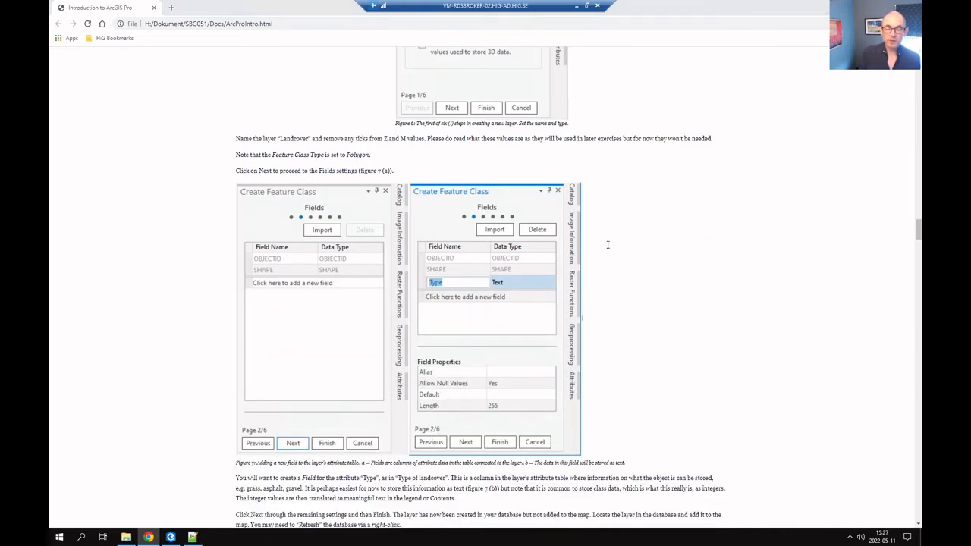
pyautogui.hotkey('alt', 'Tab')
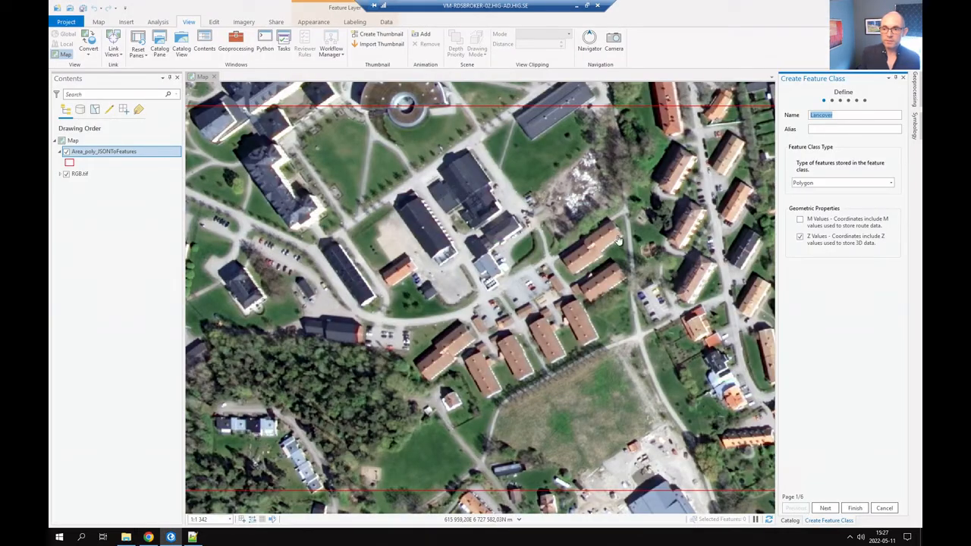
# Turn off Z values for Lancover and continue to the Fields page.
pyautogui.click(800, 236)
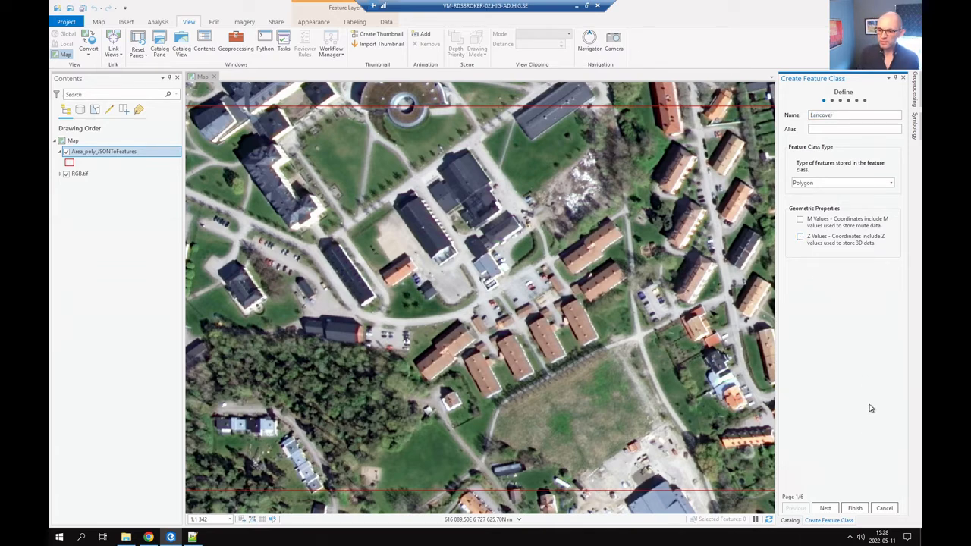
pyautogui.click(826, 509)
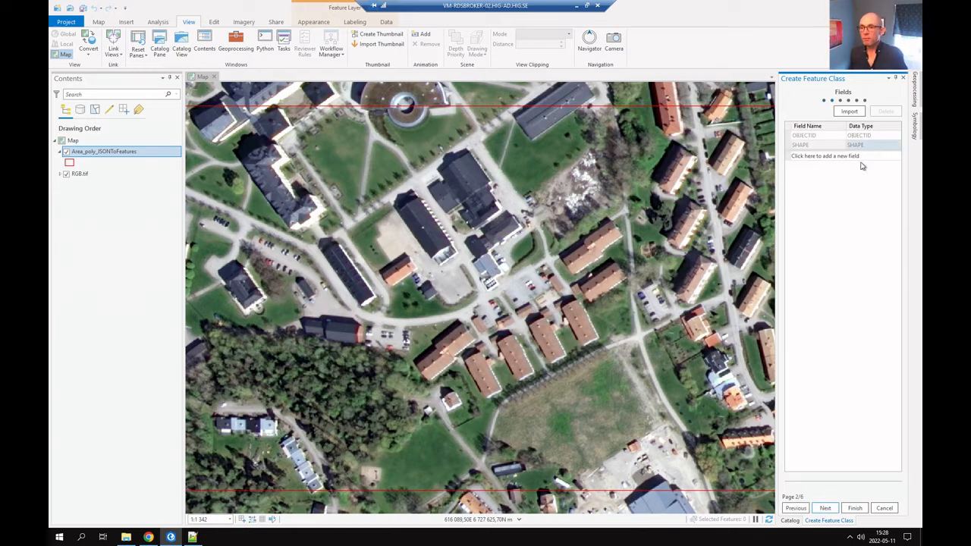
# Add a new field named Type to the Lancover feature class.
pyautogui.click(820, 160)
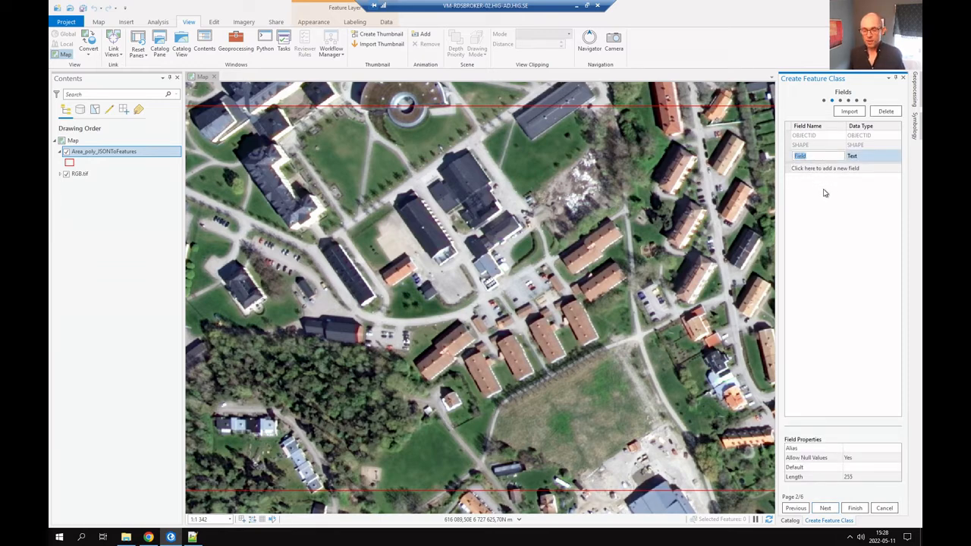
pyautogui.write('Type')
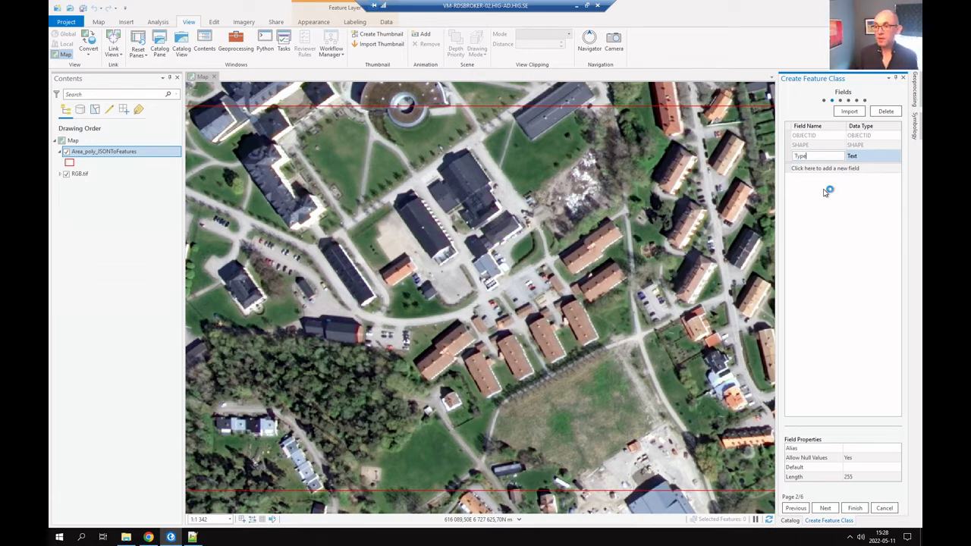
pyautogui.click(874, 157)
pyautogui.hotkey('alt', 'Tab')
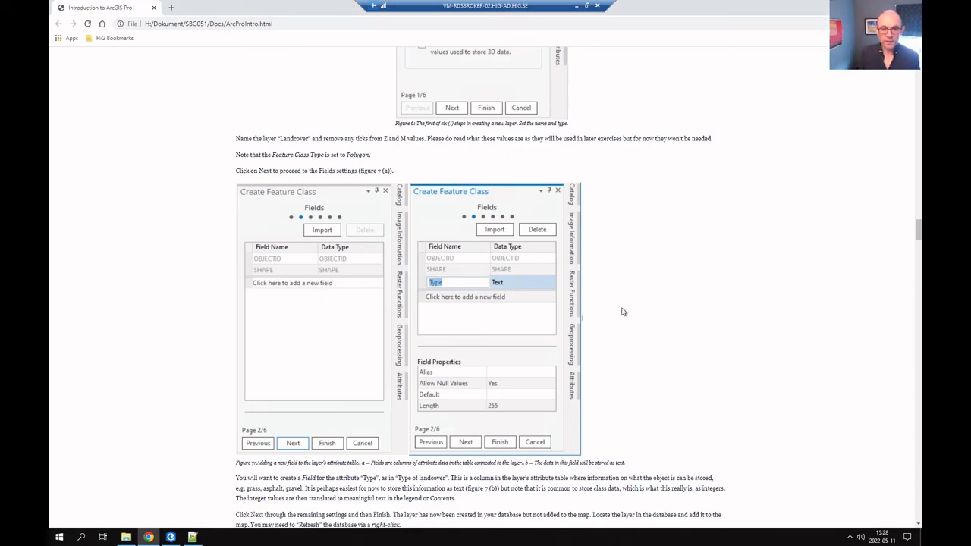
# Scroll the tutorial ahead to Step 4 - Mapping, then return to ArcGIS Pro.
pyautogui.scroll(-3, 622, 312)
pyautogui.scroll(-1, 629, 303)
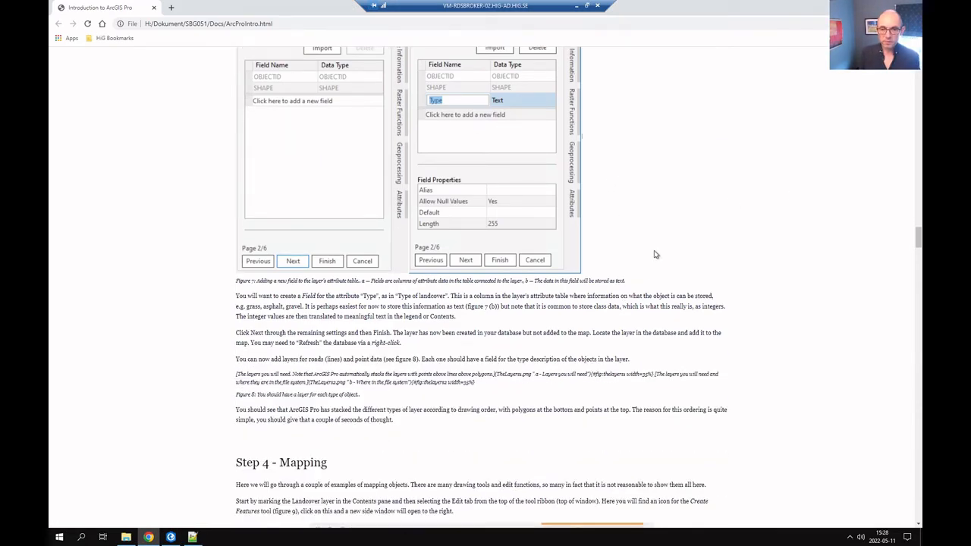
pyautogui.hotkey('alt', 'Tab')
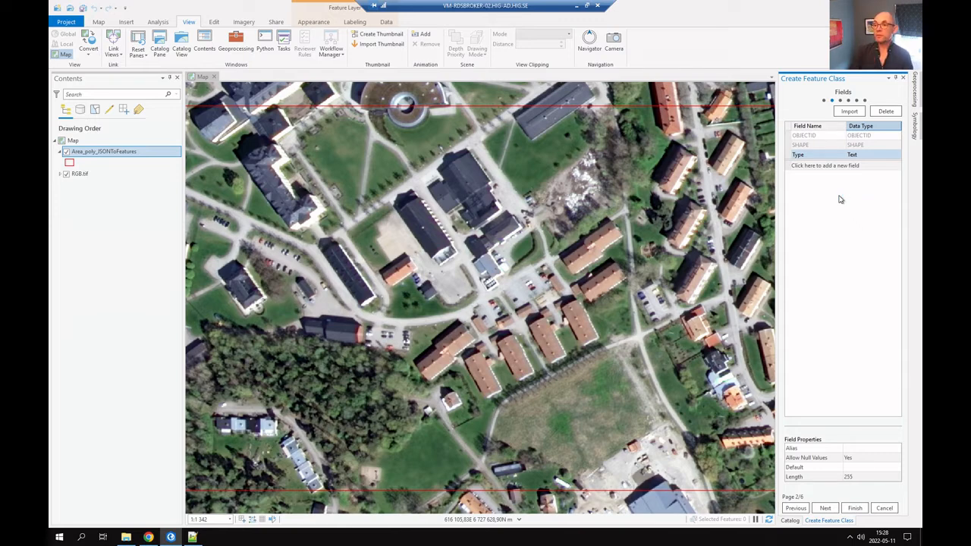
pyautogui.click(854, 157)
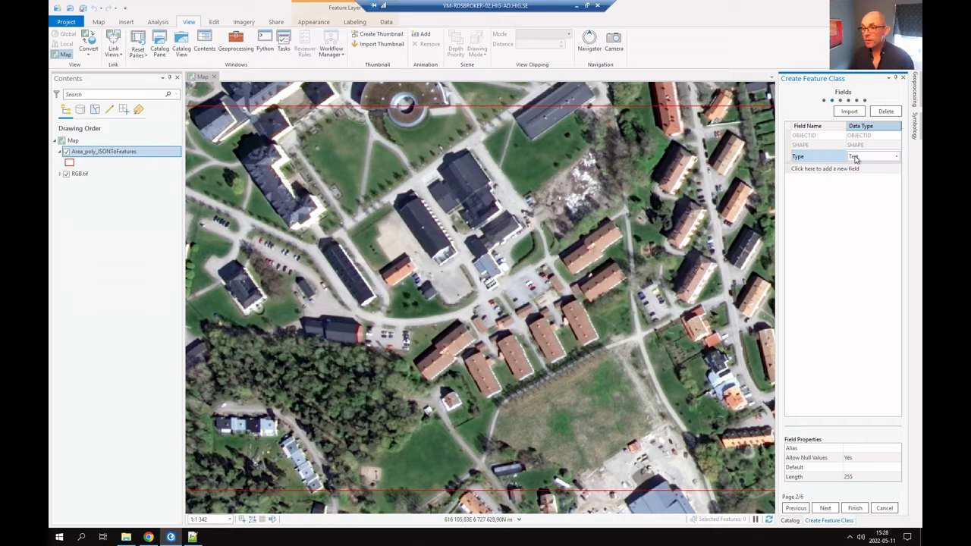
pyautogui.click(895, 157)
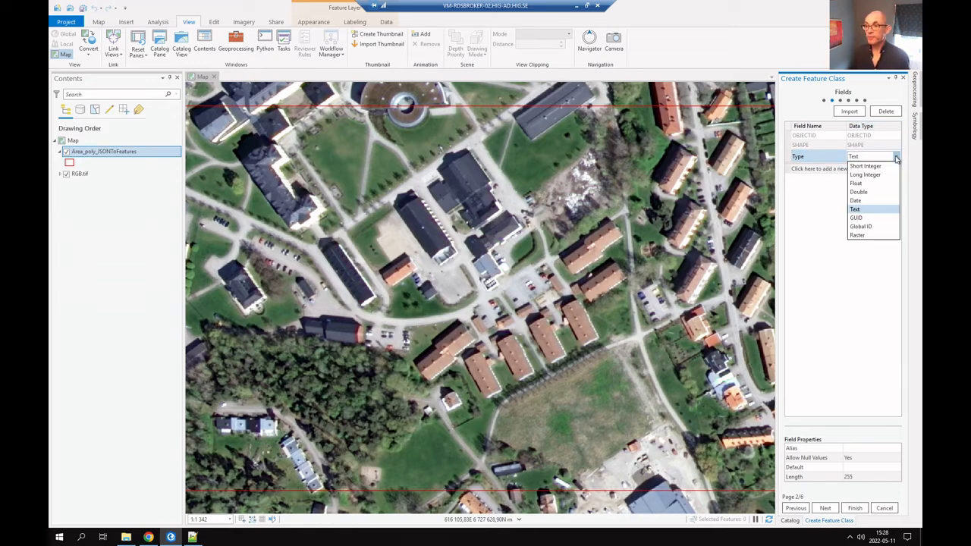
pyautogui.click(896, 157)
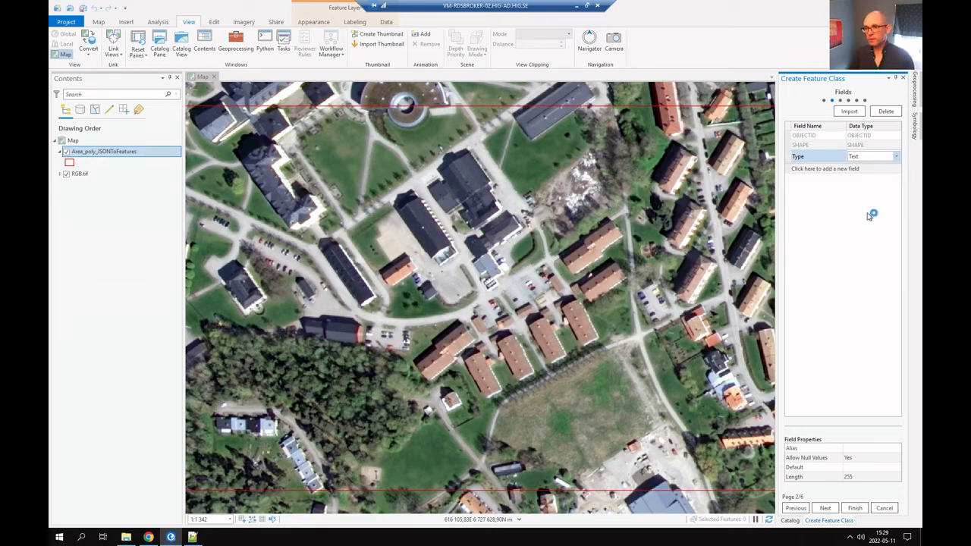
# Accept default spatial reference, tolerance, resolution and storage settings and finish creating Lancover.
pyautogui.click(825, 508)
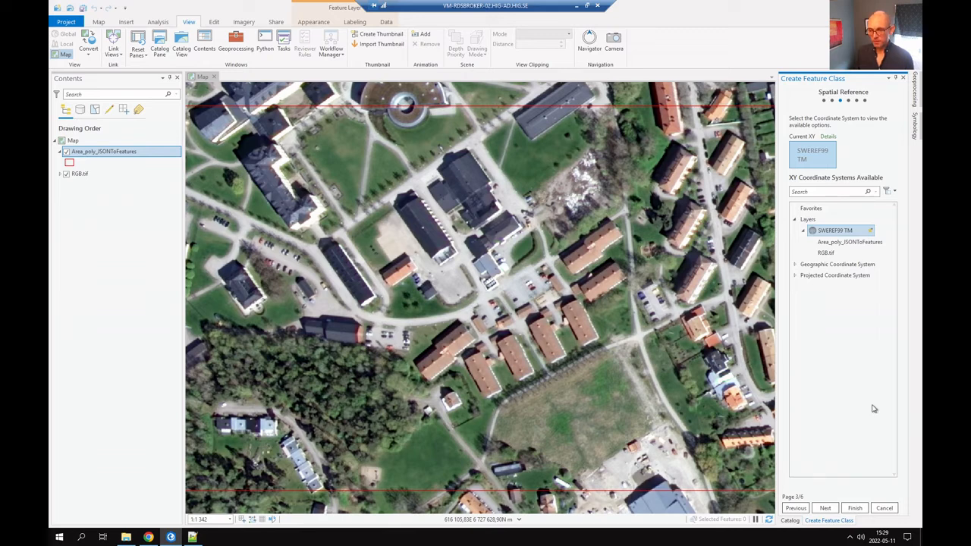
pyautogui.click(827, 509)
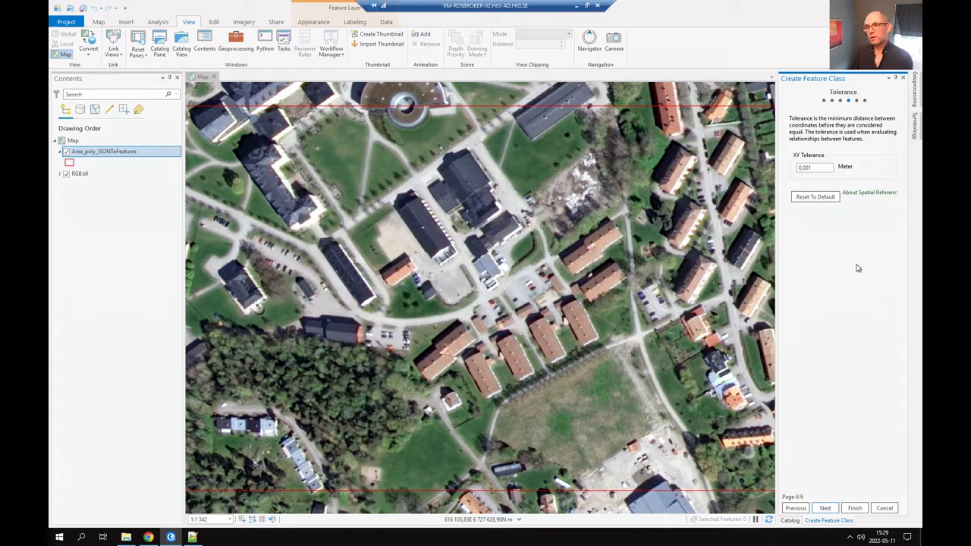
pyautogui.click(825, 509)
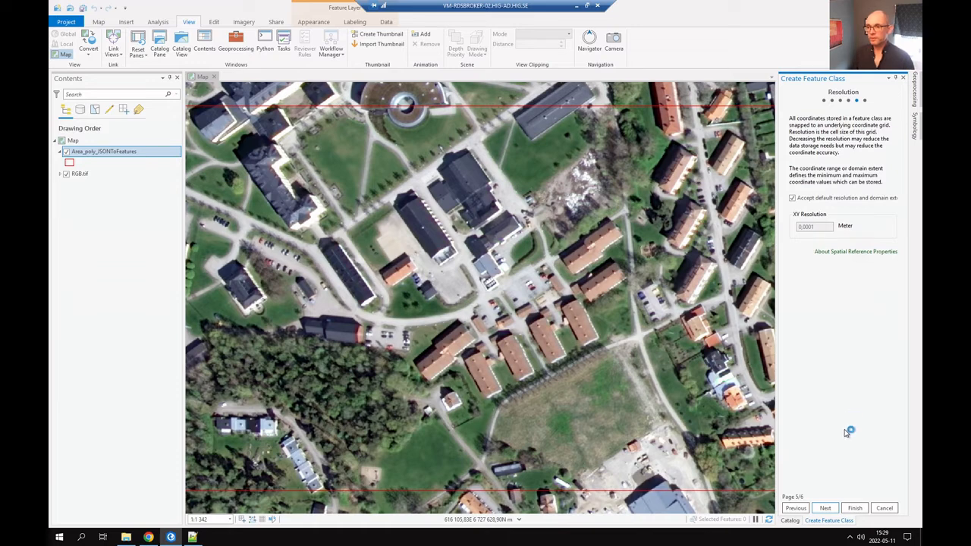
pyautogui.click(826, 508)
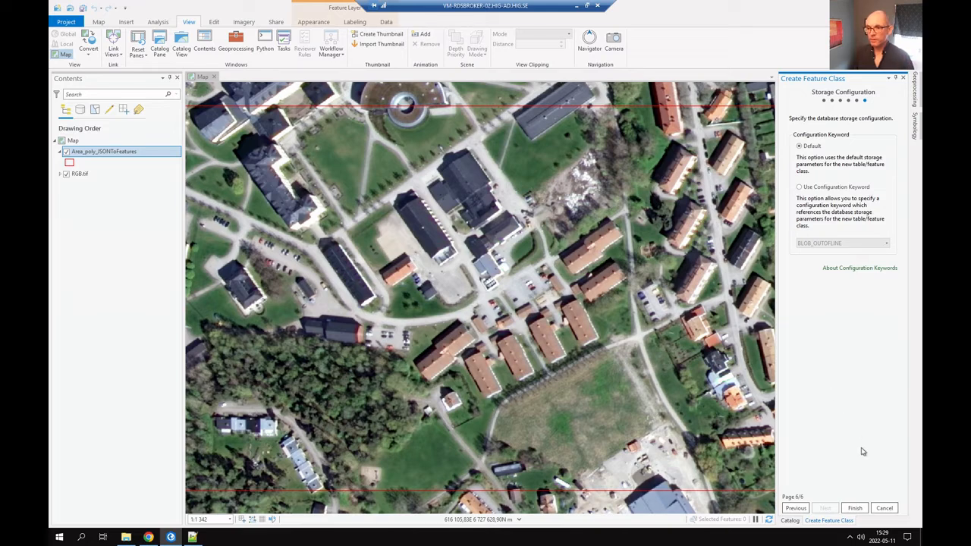
pyautogui.click(855, 509)
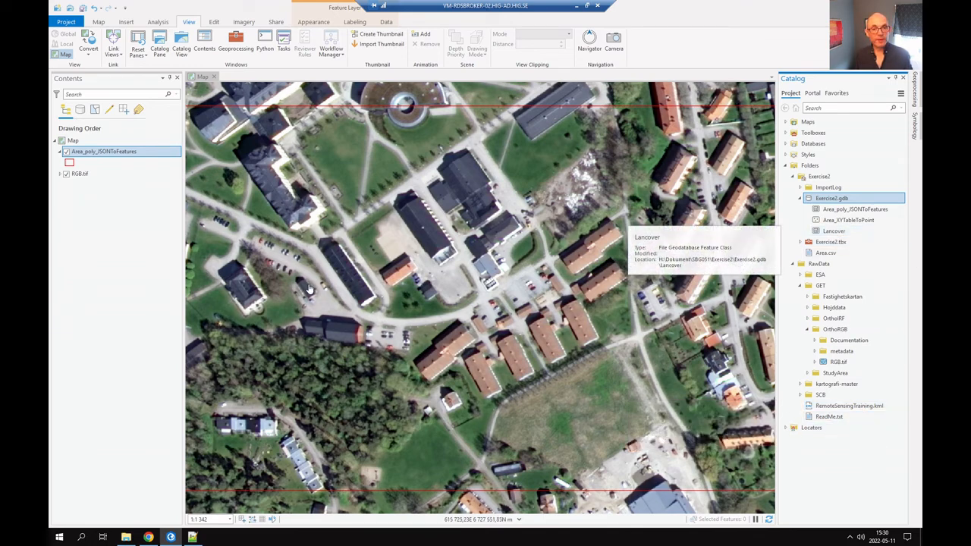
# Add Lancover to the current map and check its empty attribute table.
pyautogui.rightClick(829, 231)
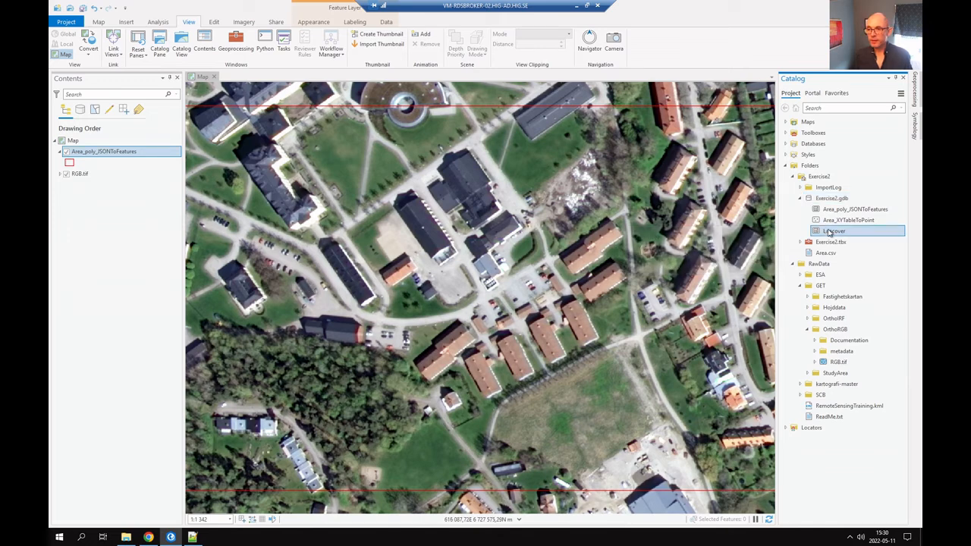
pyautogui.click(851, 236)
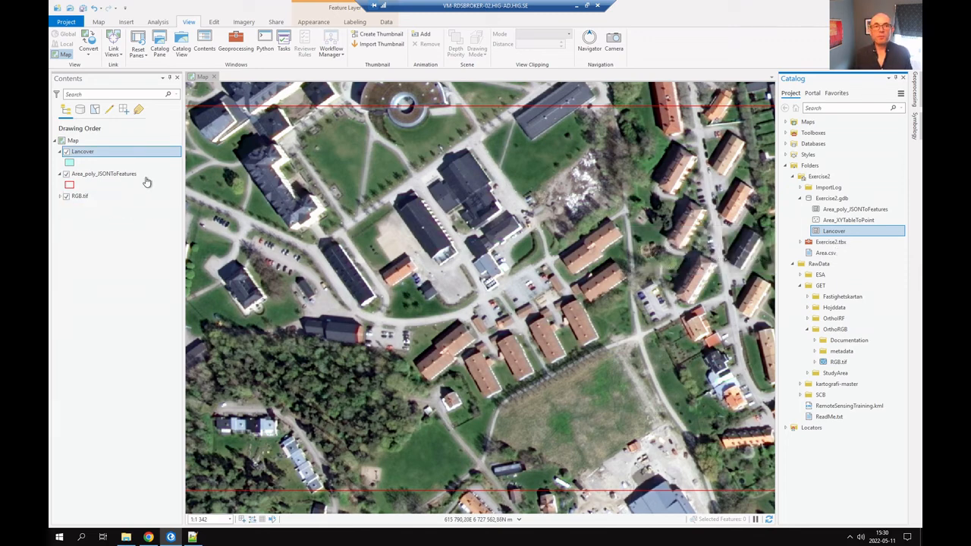
pyautogui.rightClick(87, 153)
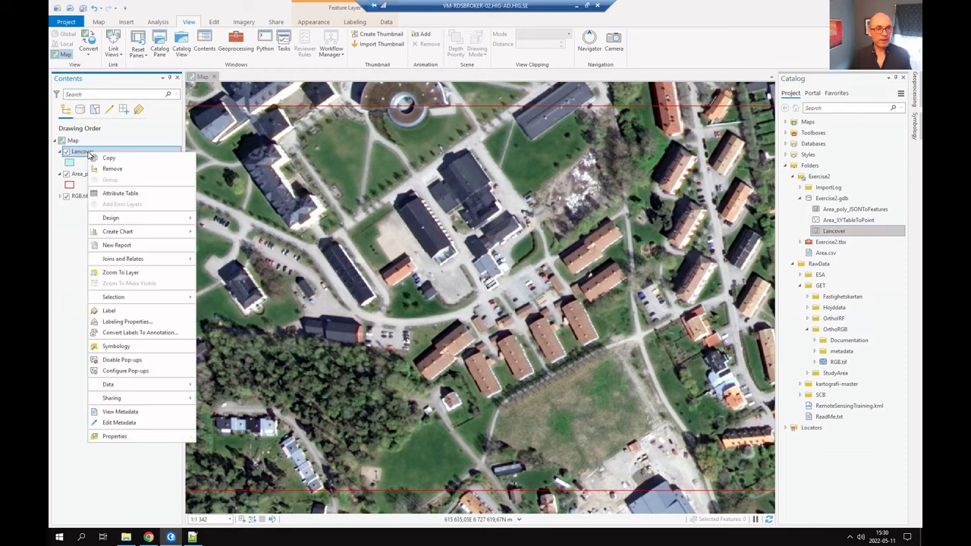
pyautogui.click(131, 196)
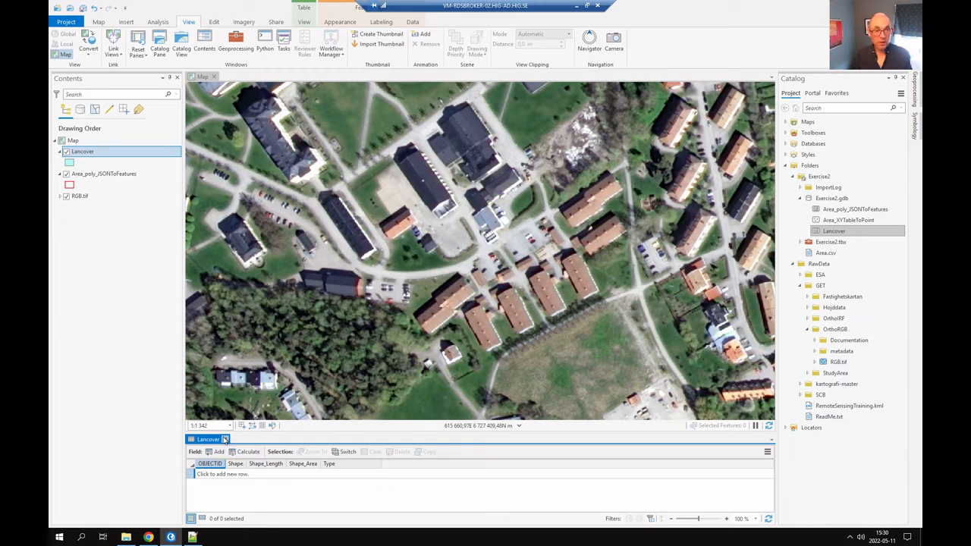
pyautogui.click(225, 439)
# Inspect the Area_poly_JSONToFeatures attribute table, select Lancover, and switch back to Chrome.
pyautogui.rightClick(106, 176)
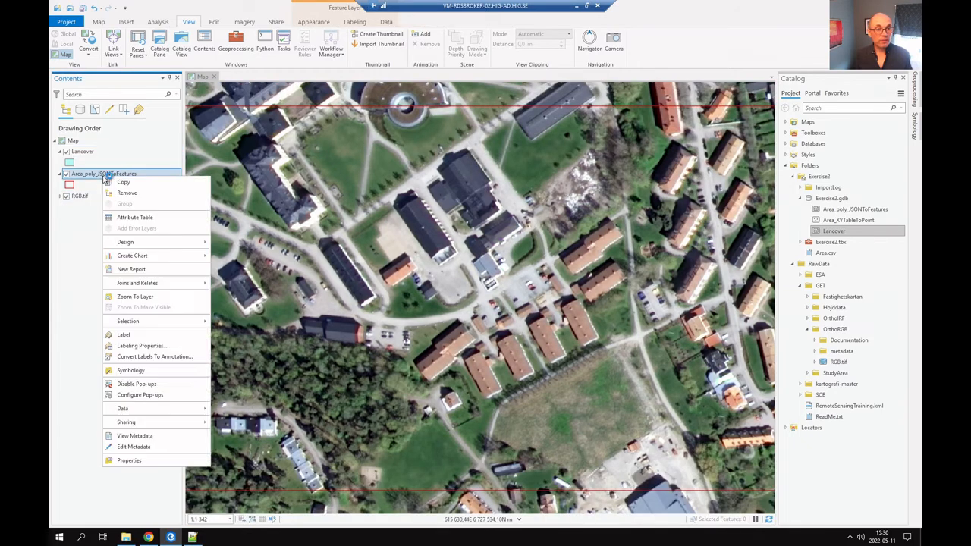
pyautogui.click(130, 219)
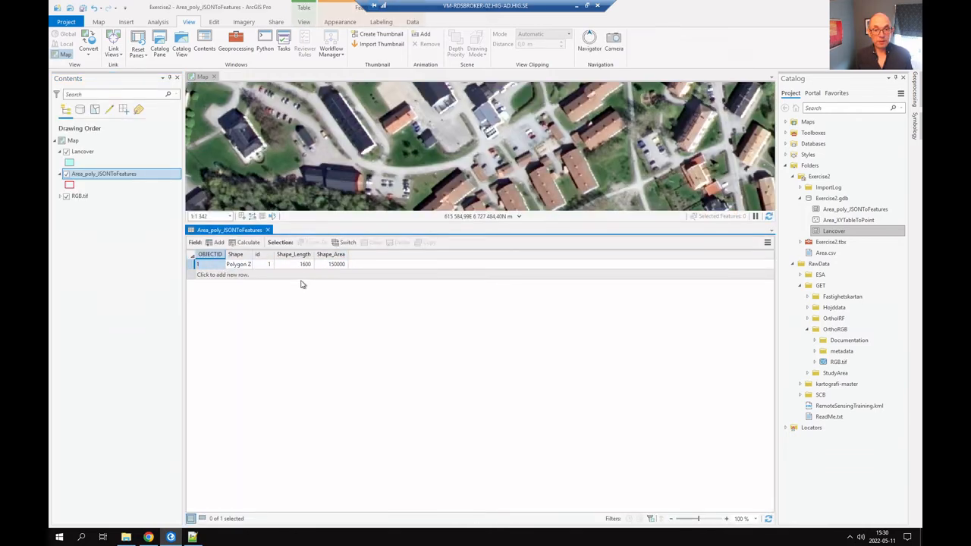
pyautogui.click(267, 230)
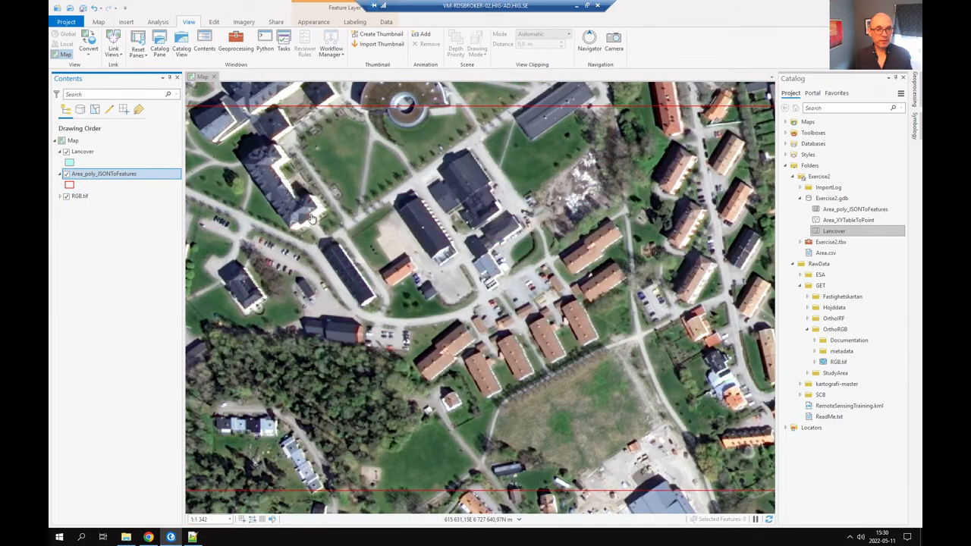
pyautogui.scroll(-2, 362, 188)
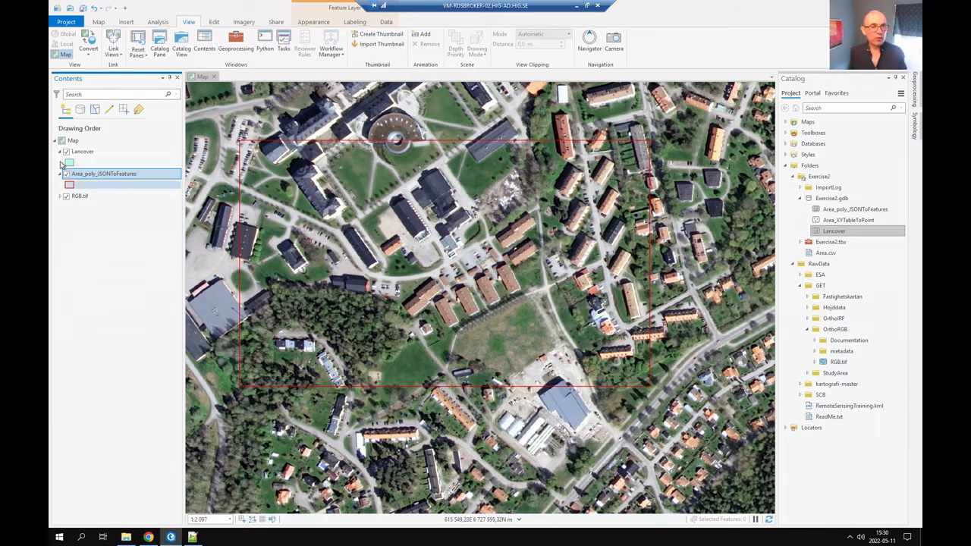
pyautogui.click(91, 155)
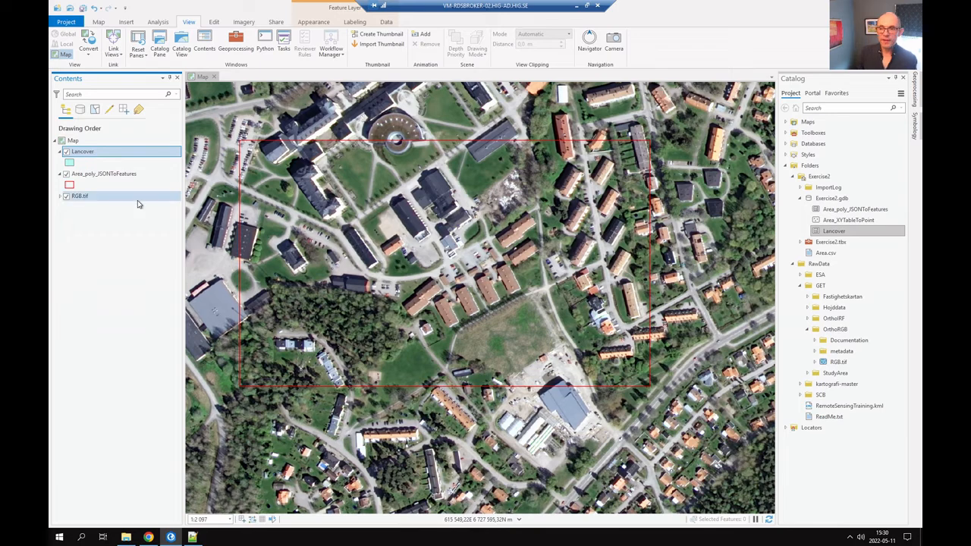
pyautogui.hotkey('alt', 'Tab')
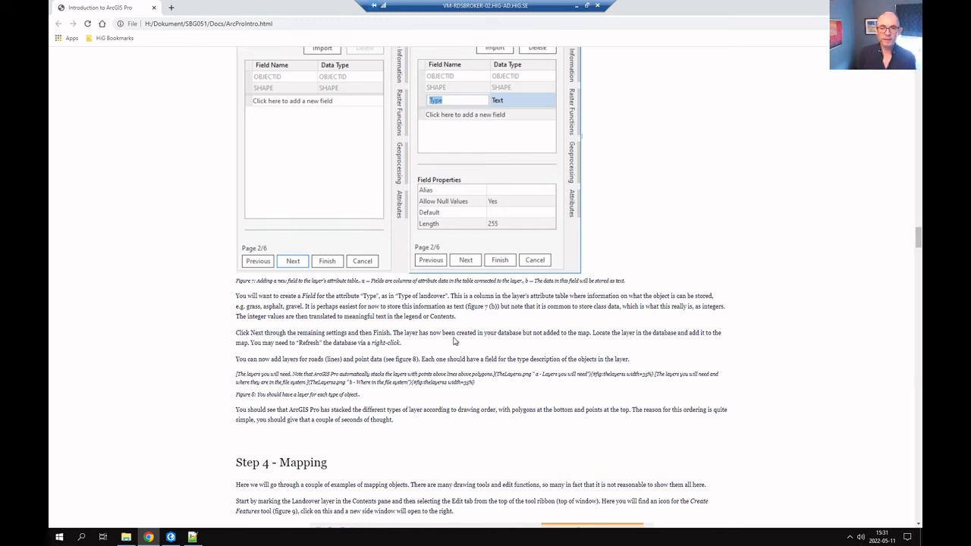
# Scroll up to the tutorial's Create Feature Class figures, then return to ArcGIS Pro.
pyautogui.scroll(1, 492, 369)
pyautogui.scroll(1, 491, 369)
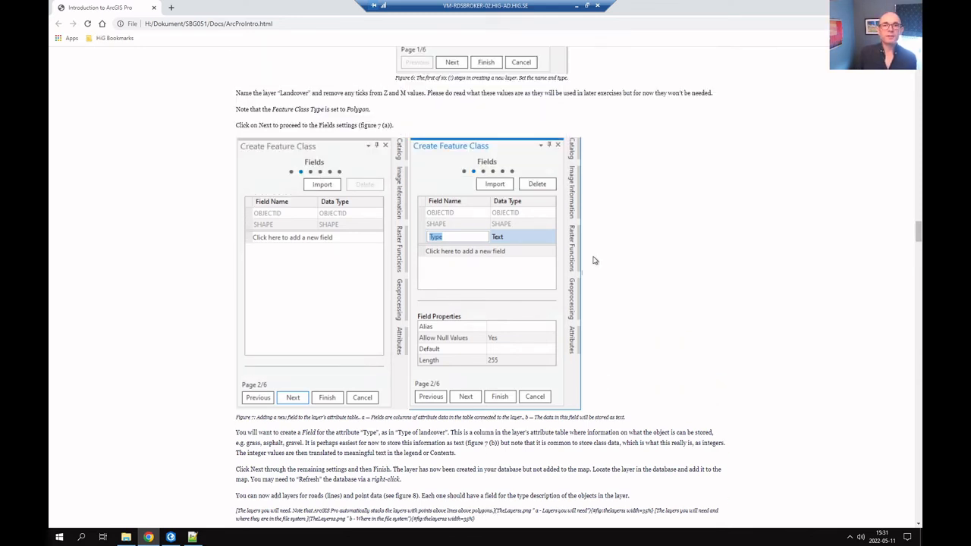
pyautogui.hotkey('alt', 'Tab')
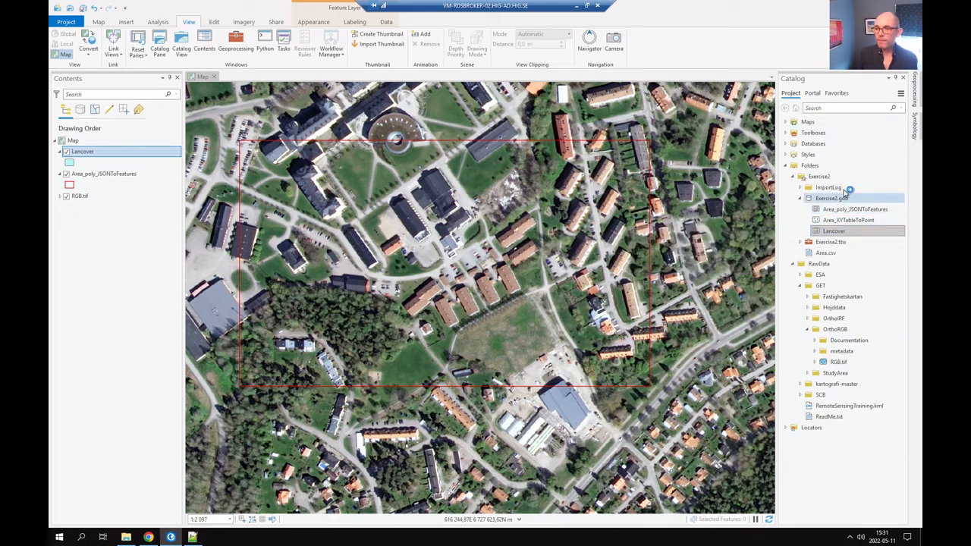
# Start a new Exercise2.gdb feature class named Roads, type Line, with Z values unchecked.
pyautogui.rightClick(835, 200)
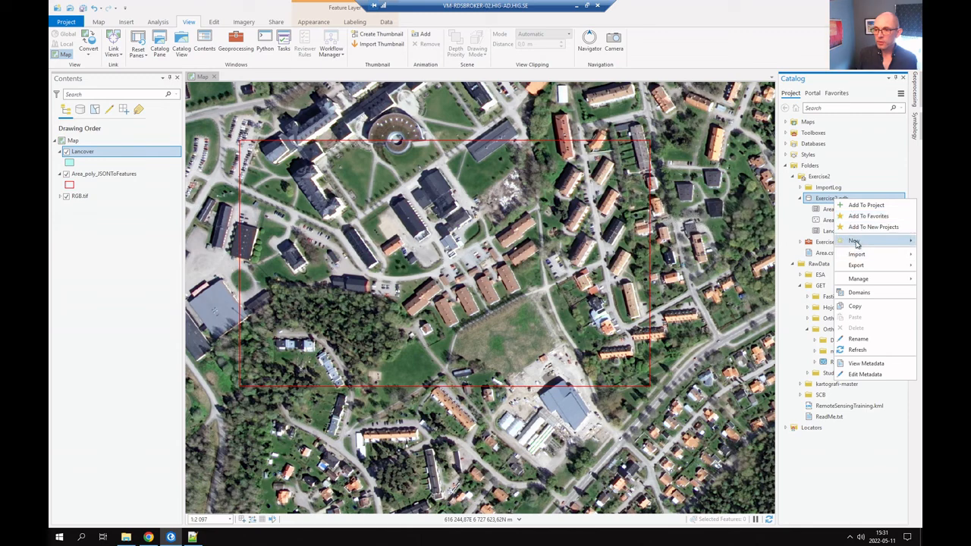
pyautogui.moveTo(855, 242)
pyautogui.click(806, 255)
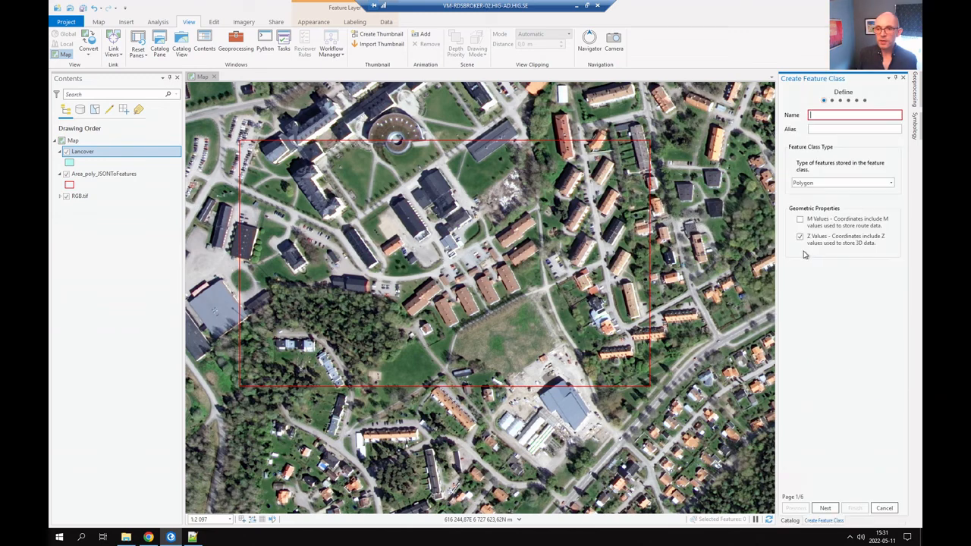
pyautogui.click(818, 114)
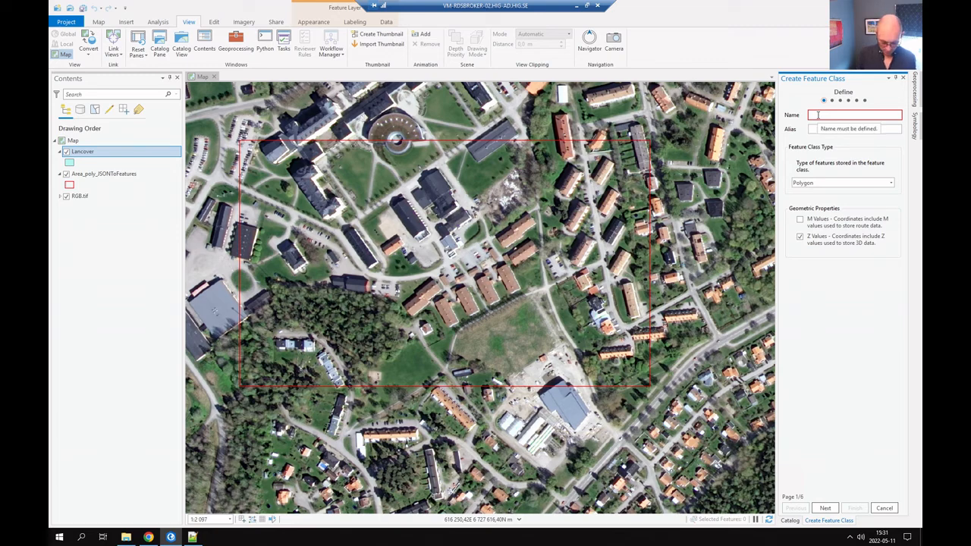
pyautogui.write('Roads')
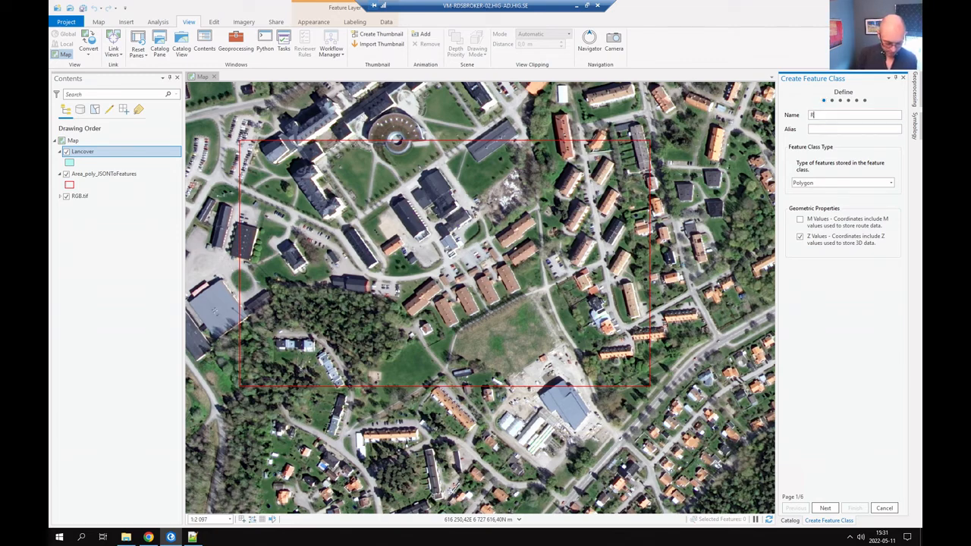
pyautogui.click(826, 185)
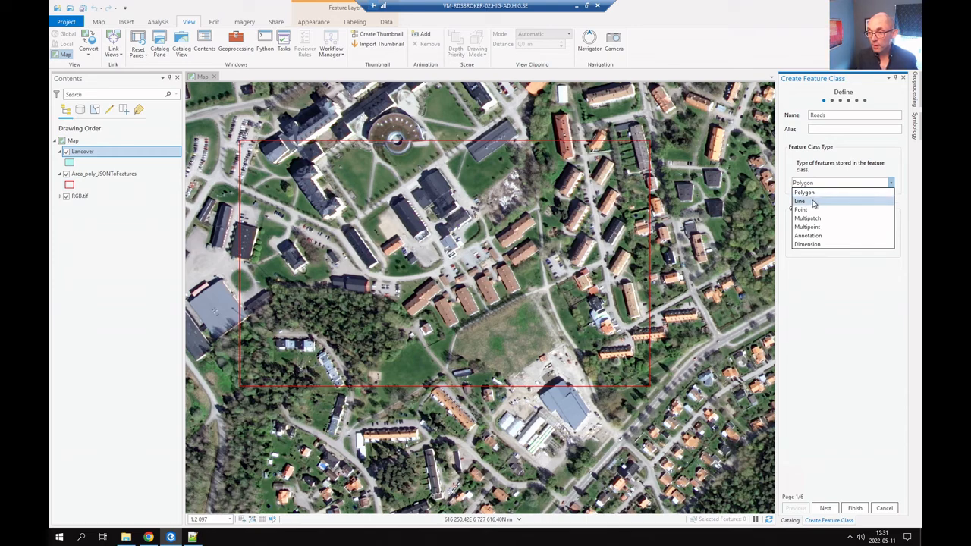
pyautogui.click(814, 203)
pyautogui.click(799, 239)
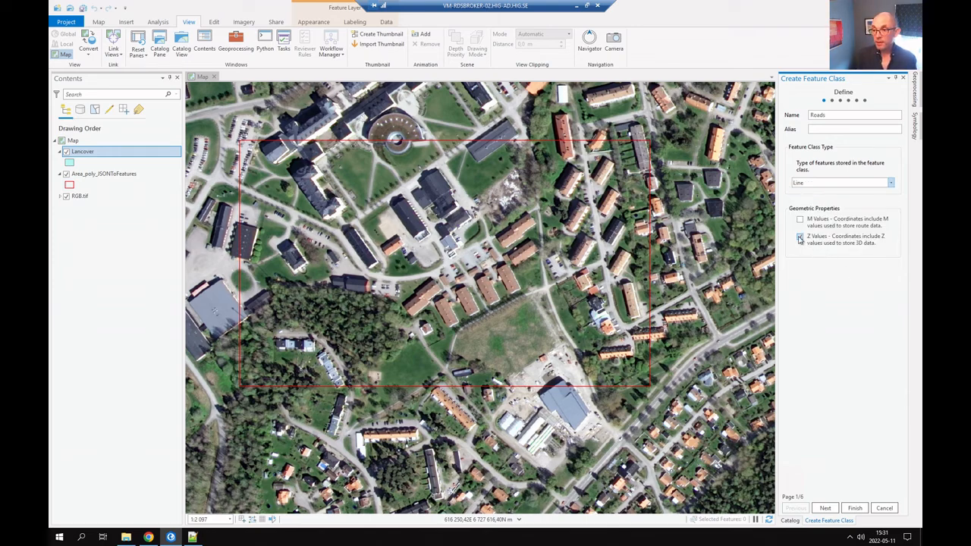
pyautogui.click(799, 238)
pyautogui.click(825, 508)
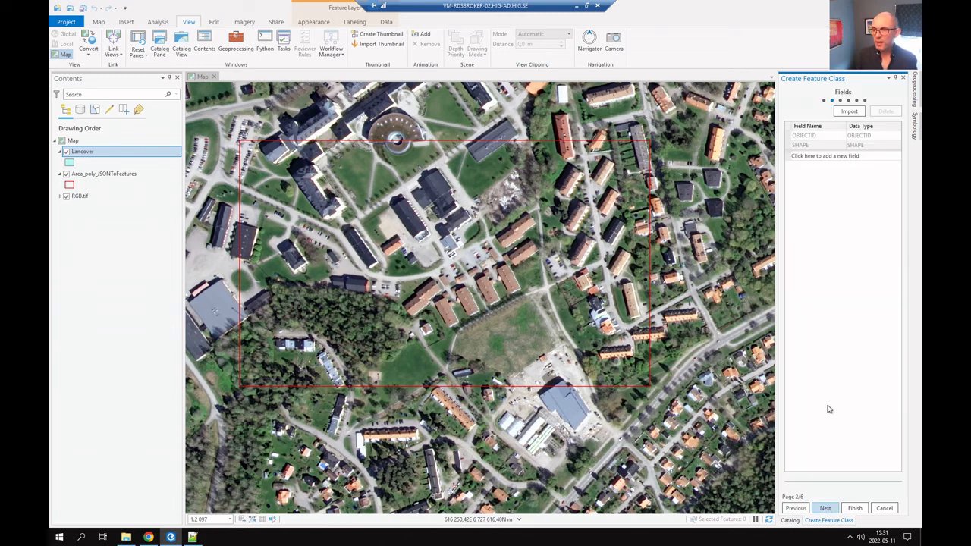
# Add a Text field named Type to Roads and finish creating the feature class.
pyautogui.click(815, 157)
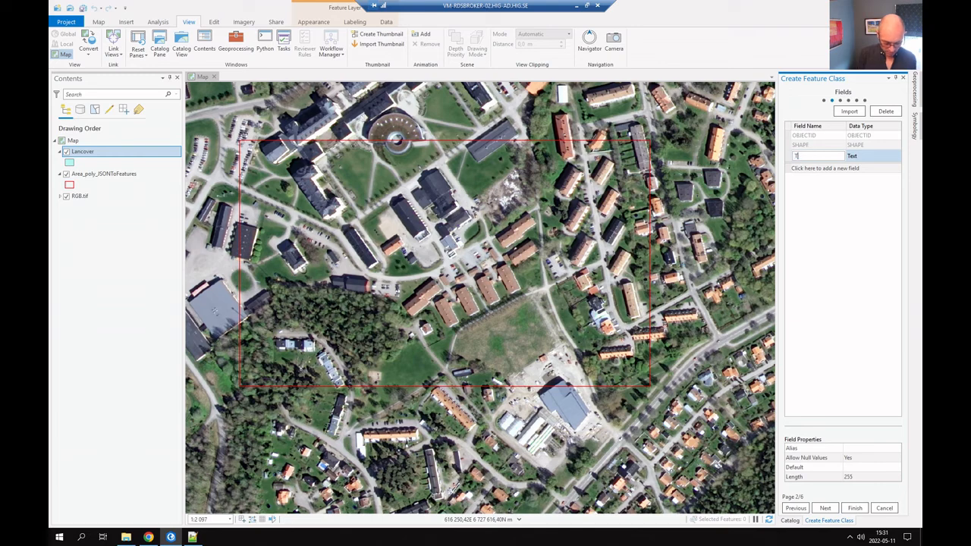
pyautogui.write('Type')
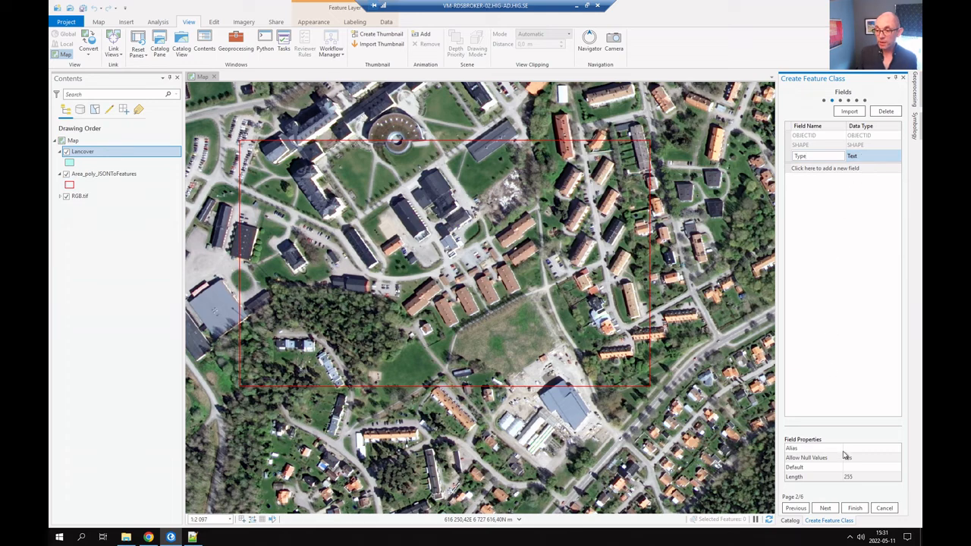
pyautogui.click(826, 509)
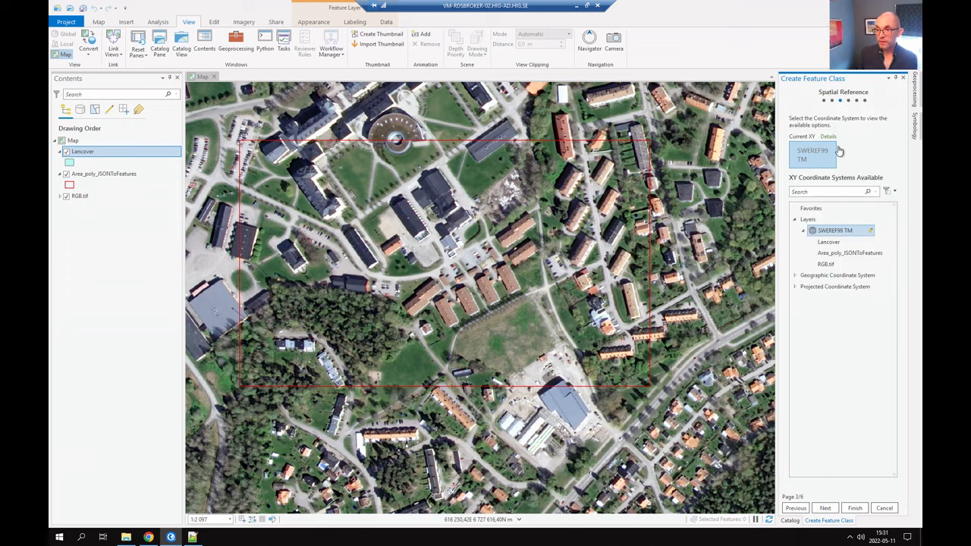
pyautogui.click(862, 512)
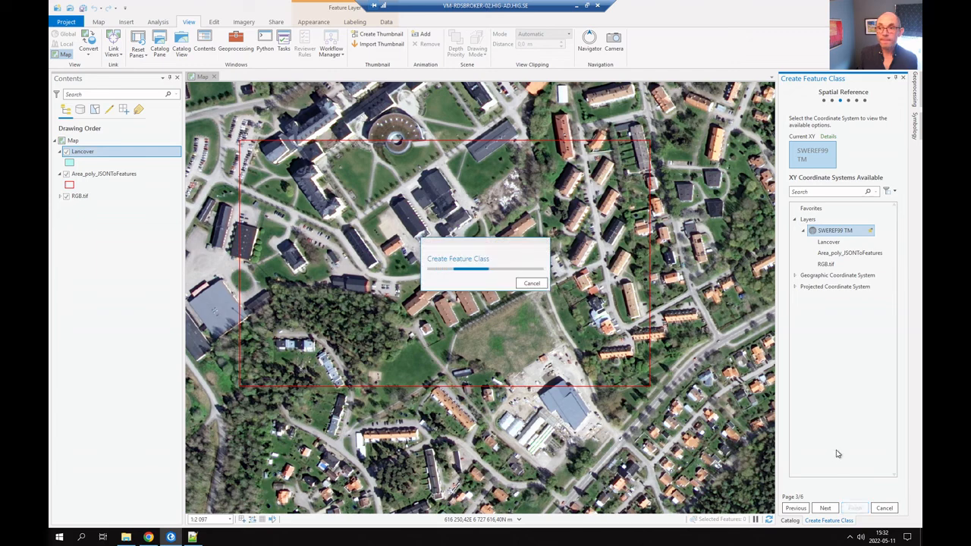